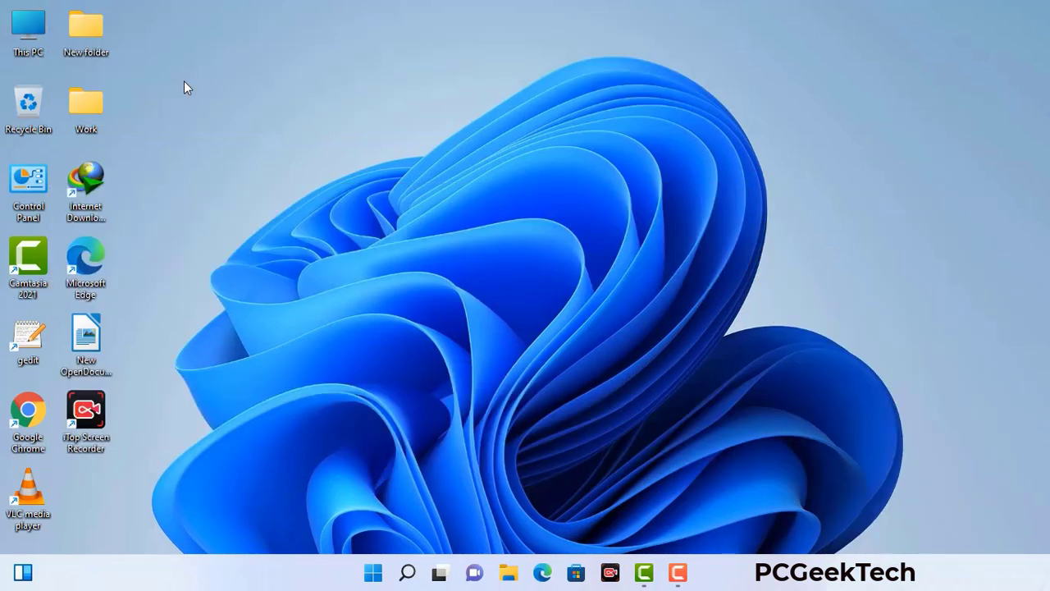
Step: Launch System Configuration by running msconfig from the Run dialog
key("super+r")
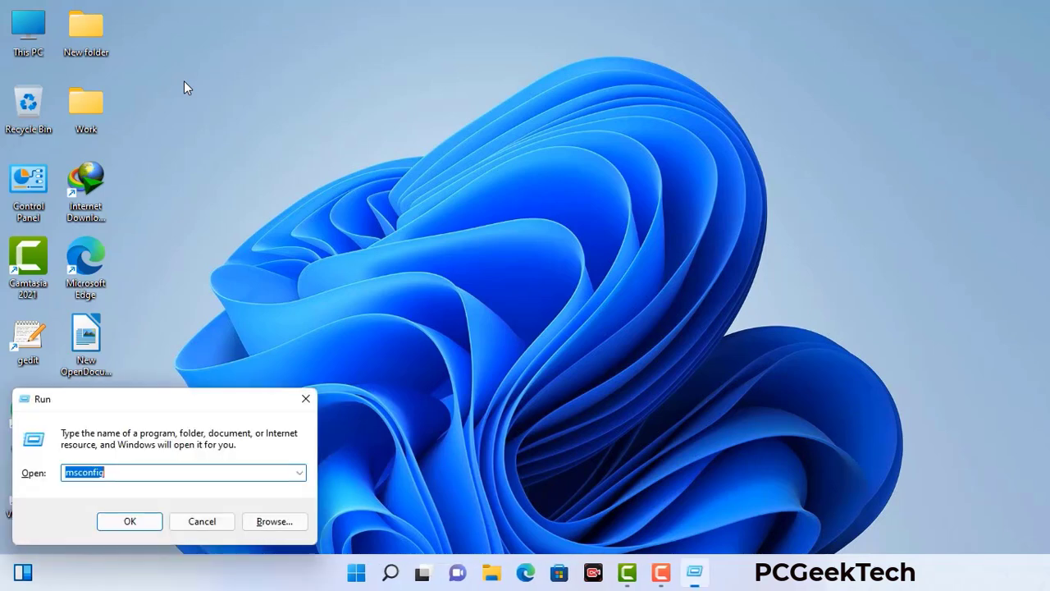
left_click_drag(176, 399, 459, 129)
left_click(420, 205)
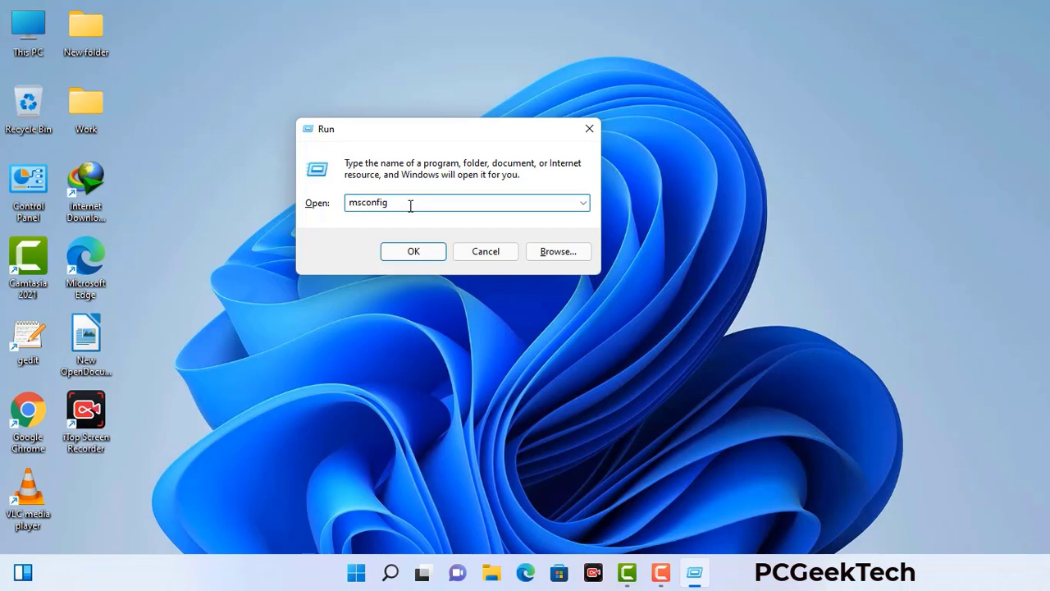
left_click(406, 255)
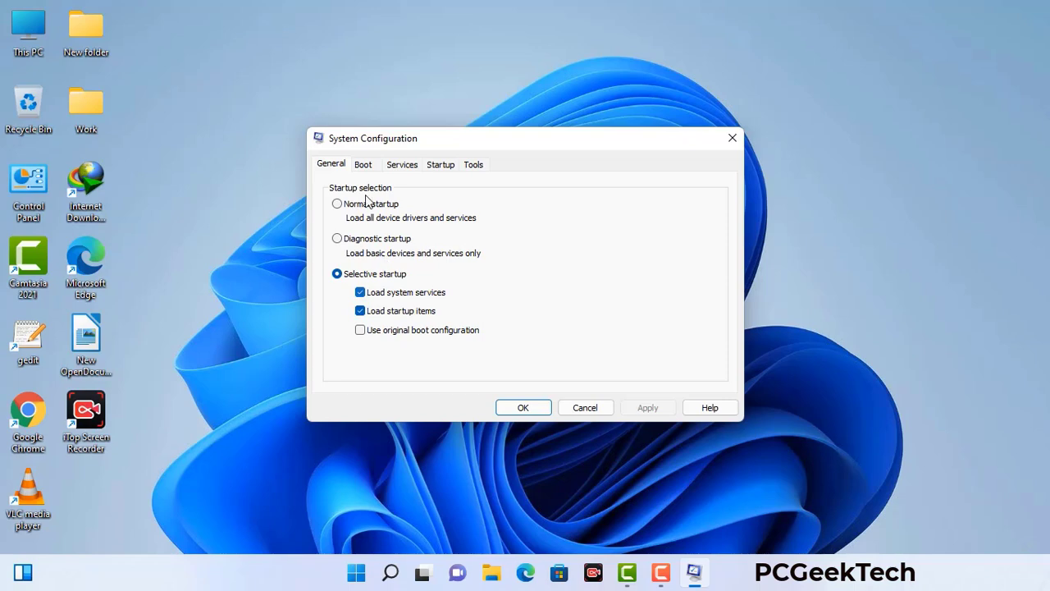
Step: On the Boot tab, enable Safe boot with the Network option and apply it
left_click(366, 166)
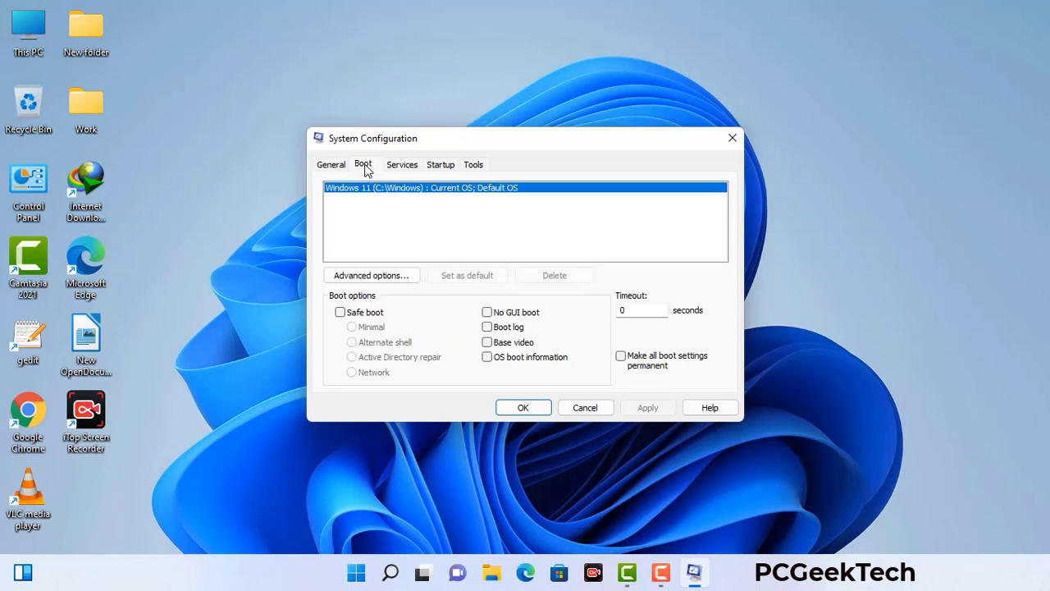
left_click(340, 312)
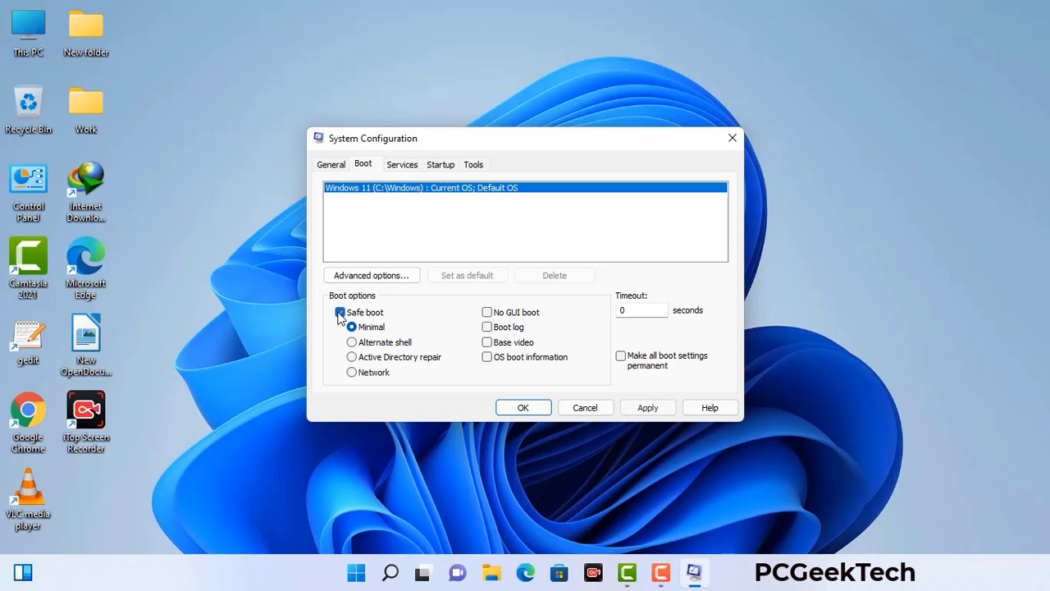
left_click(374, 374)
left_click(648, 409)
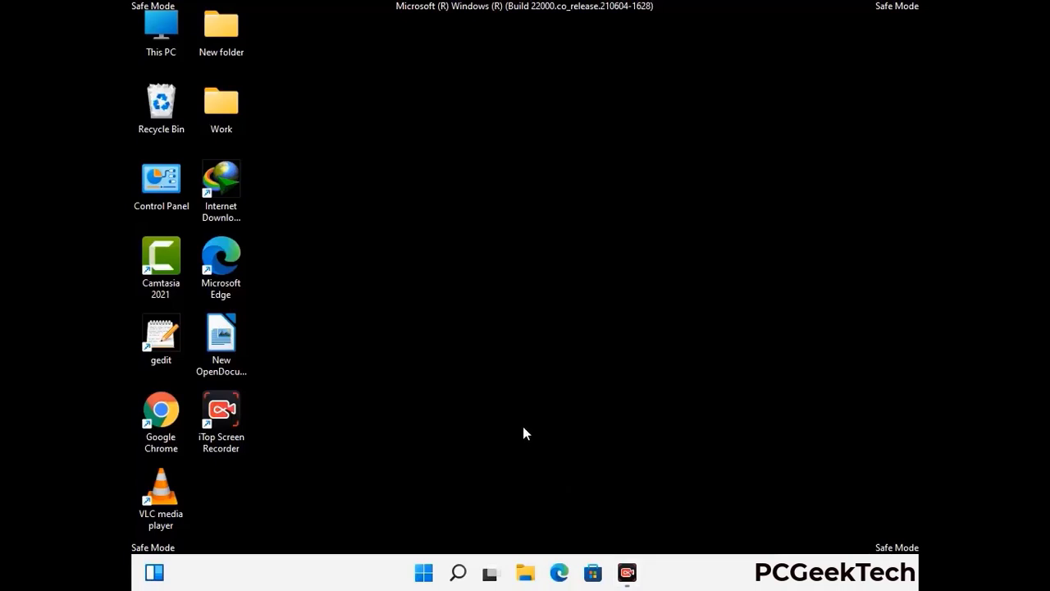
Step: In Control Panel's File Explorer Options, turn on Show hidden files, folders, and drives and apply
double_click(161, 194)
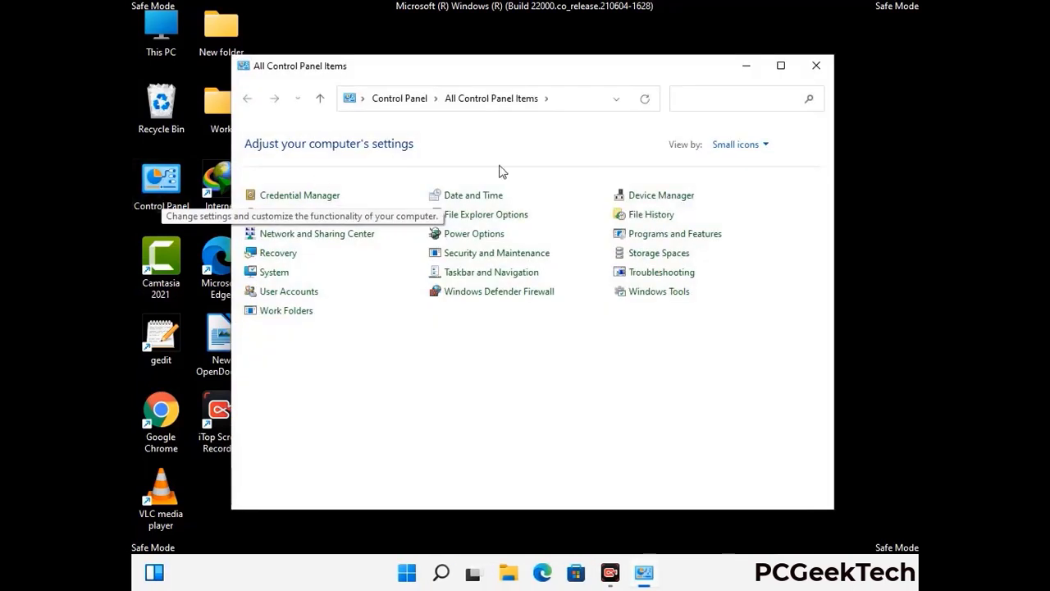
left_click(507, 217)
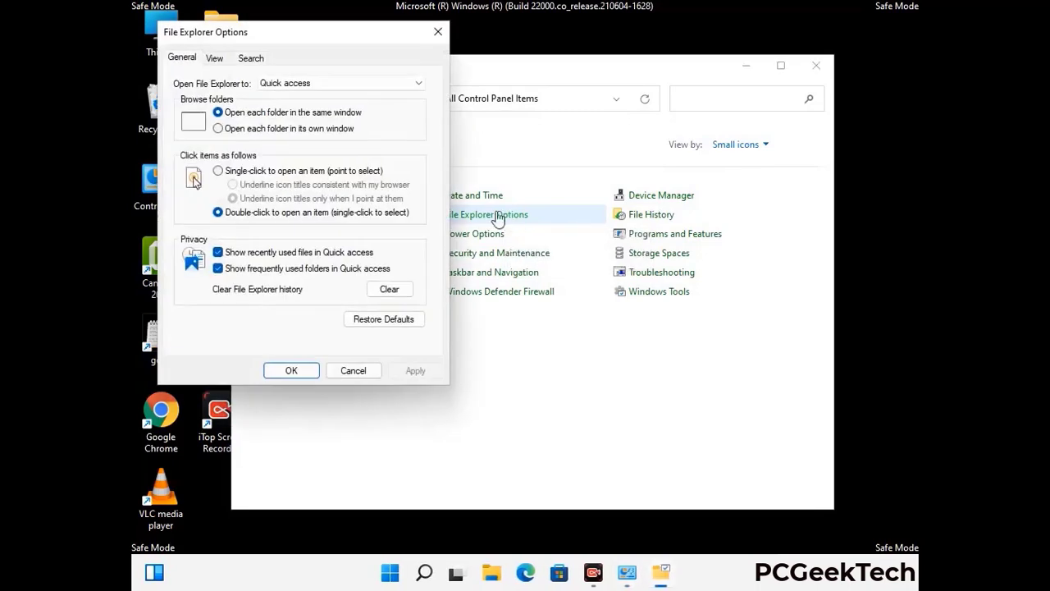
left_click(218, 59)
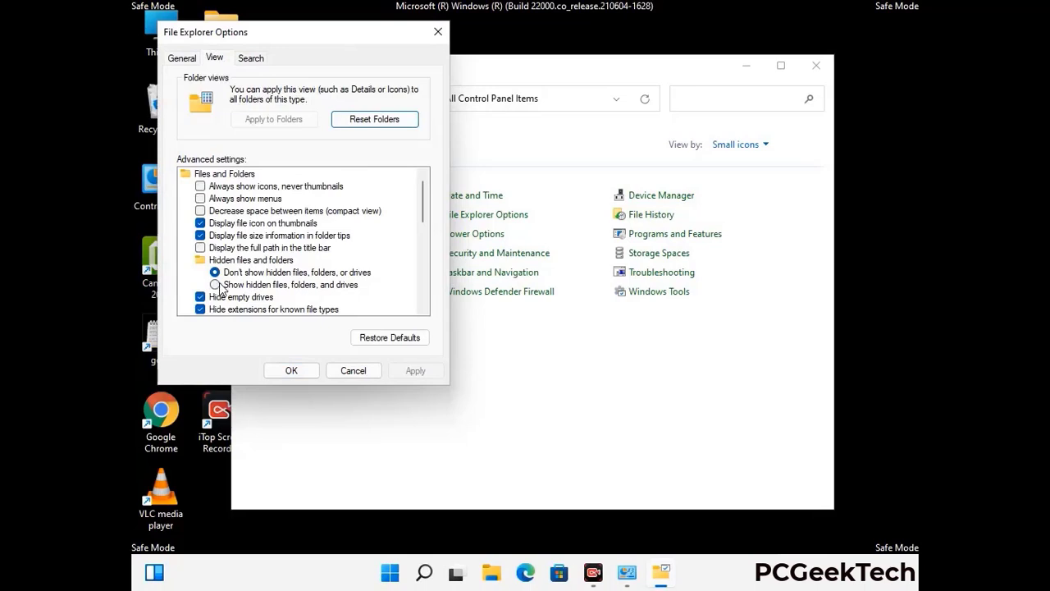
left_click(215, 285)
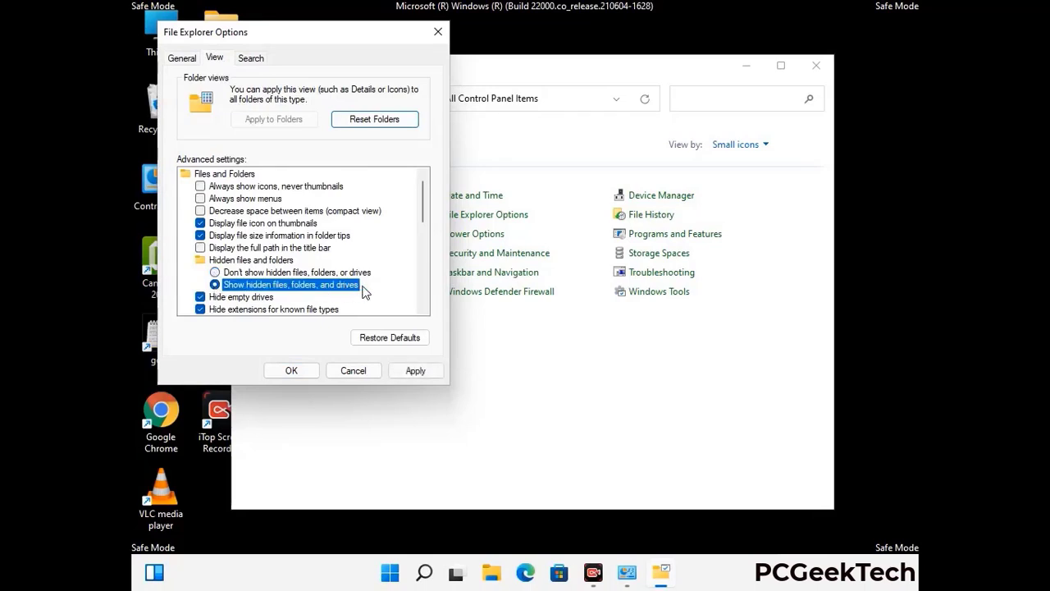
left_click(415, 372)
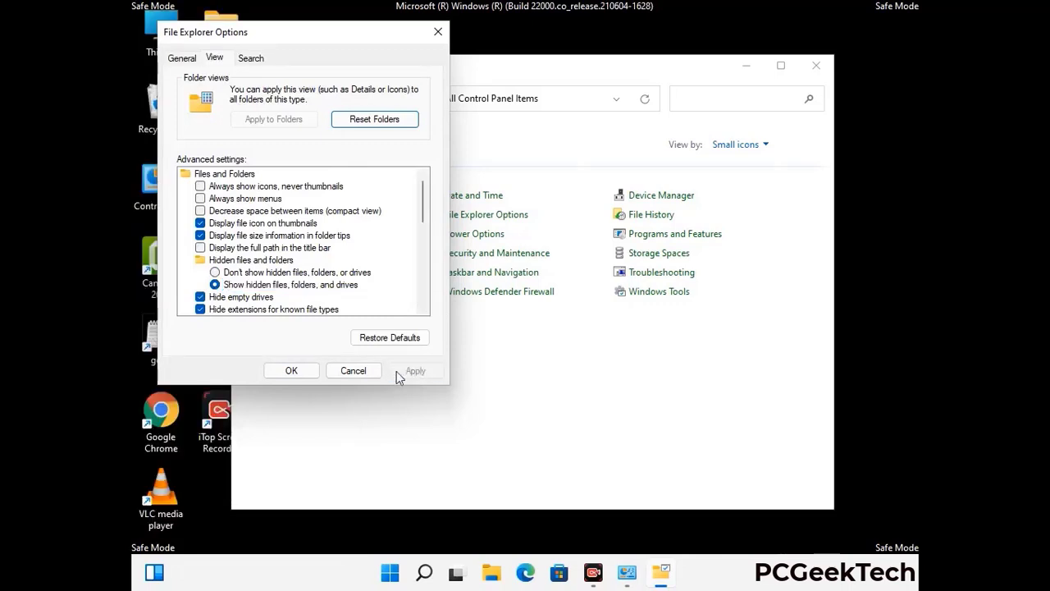
left_click(275, 372)
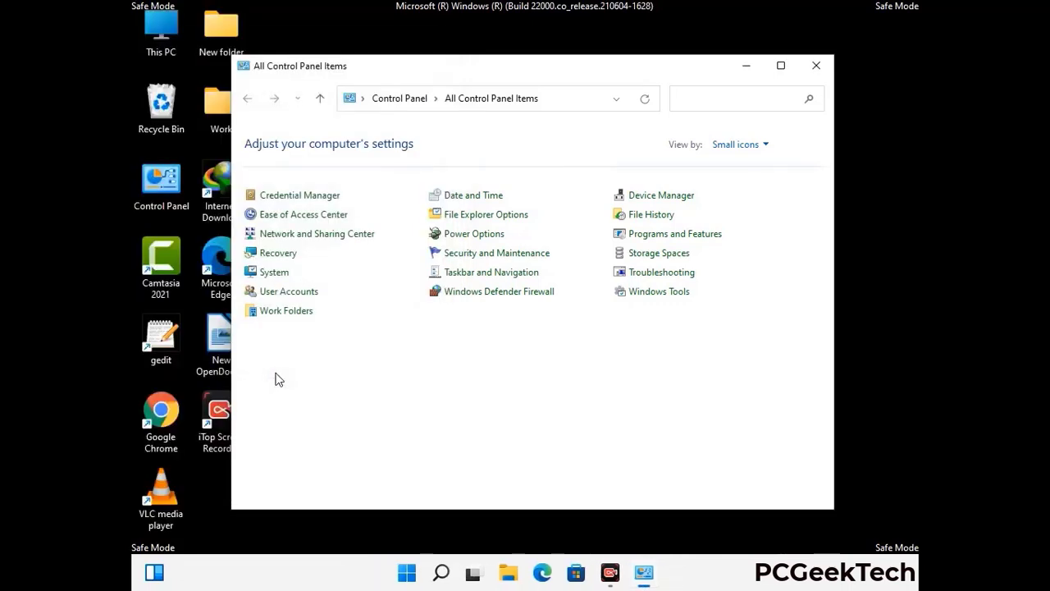
Step: Close Control Panel and open the C:\Windows folder from This PC
left_click(813, 73)
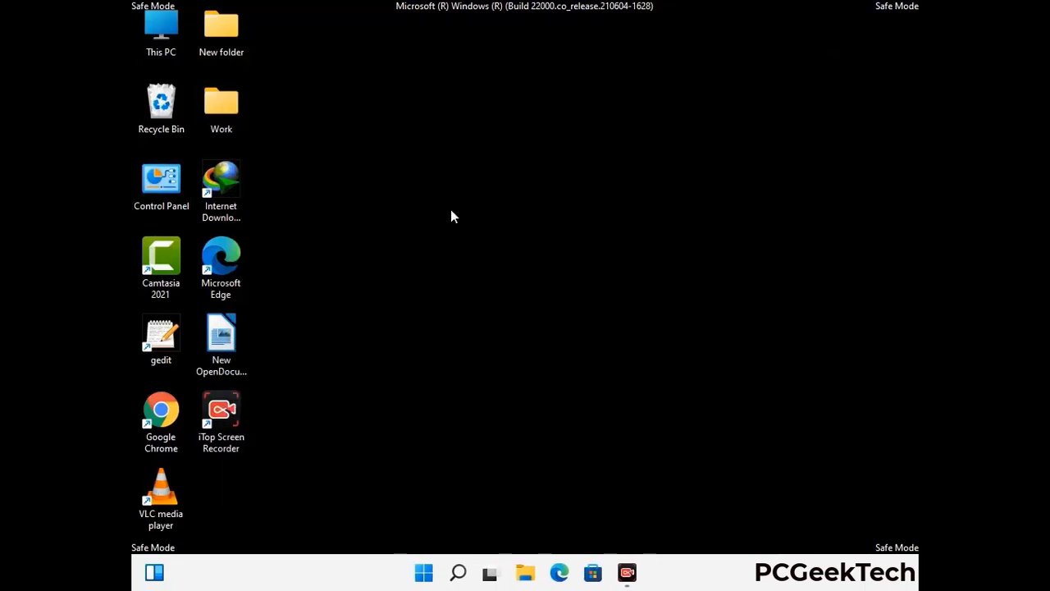
double_click(156, 51)
double_click(459, 359)
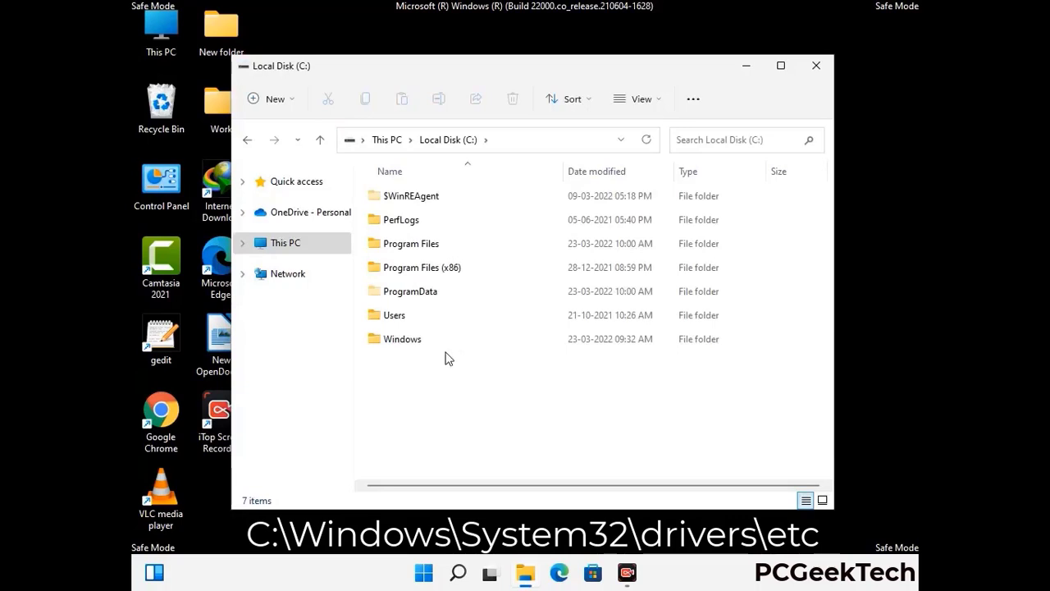
double_click(393, 346)
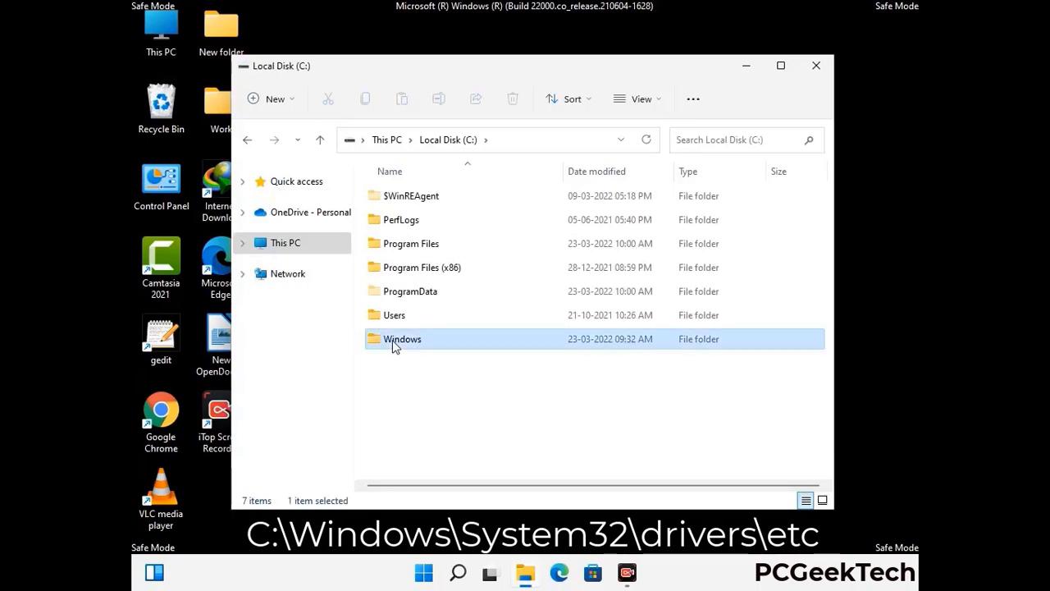
Step: Navigate into System32\drivers\etc and open the hosts file
scroll(525, 351, "down", 6)
scroll(519, 354, "down", 13)
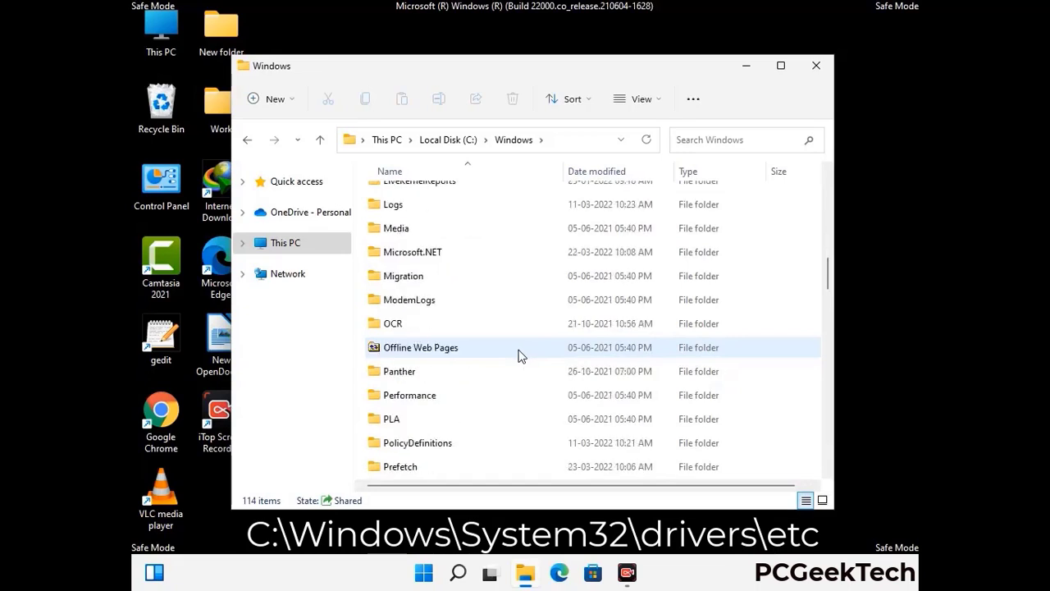
scroll(496, 351, "down", 2)
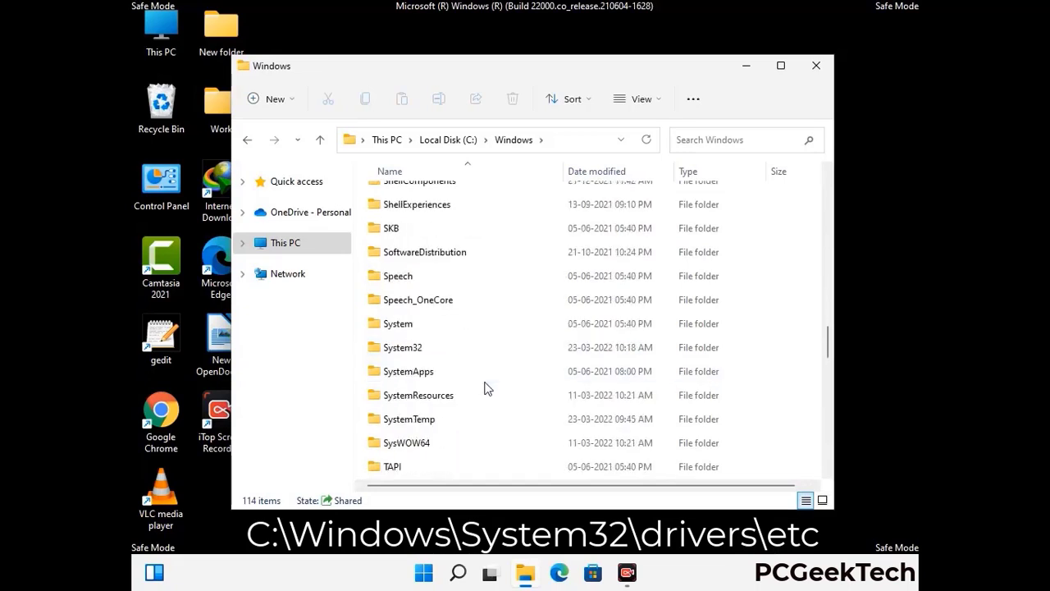
double_click(401, 349)
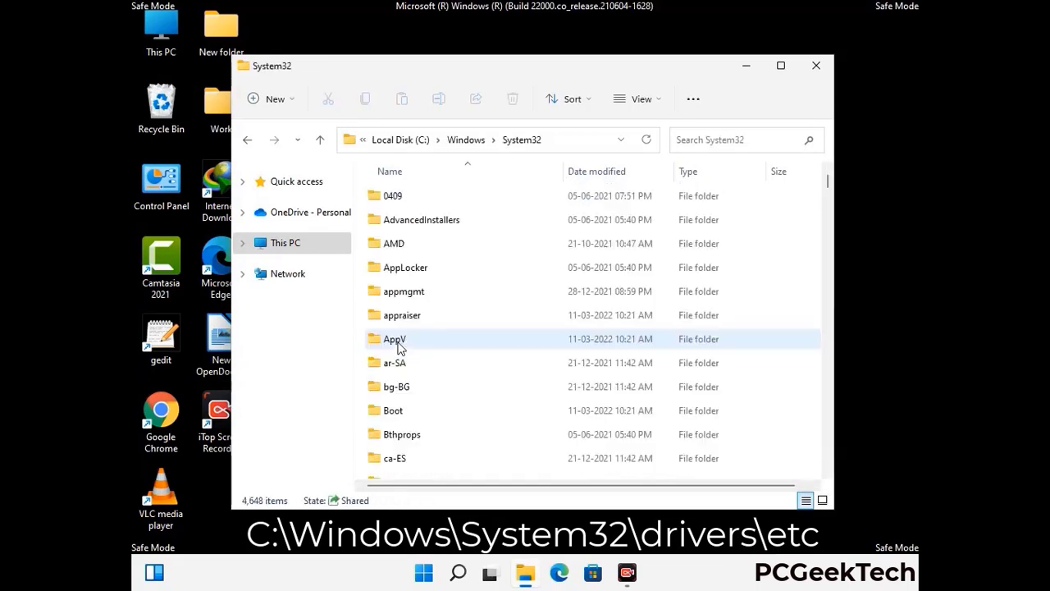
scroll(452, 349, "down", 5)
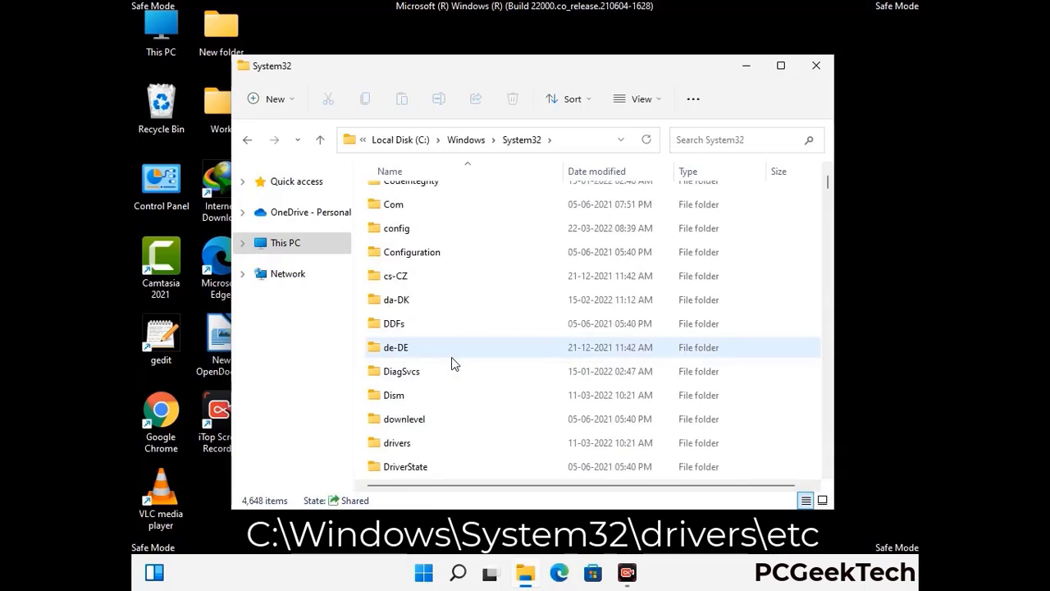
double_click(402, 448)
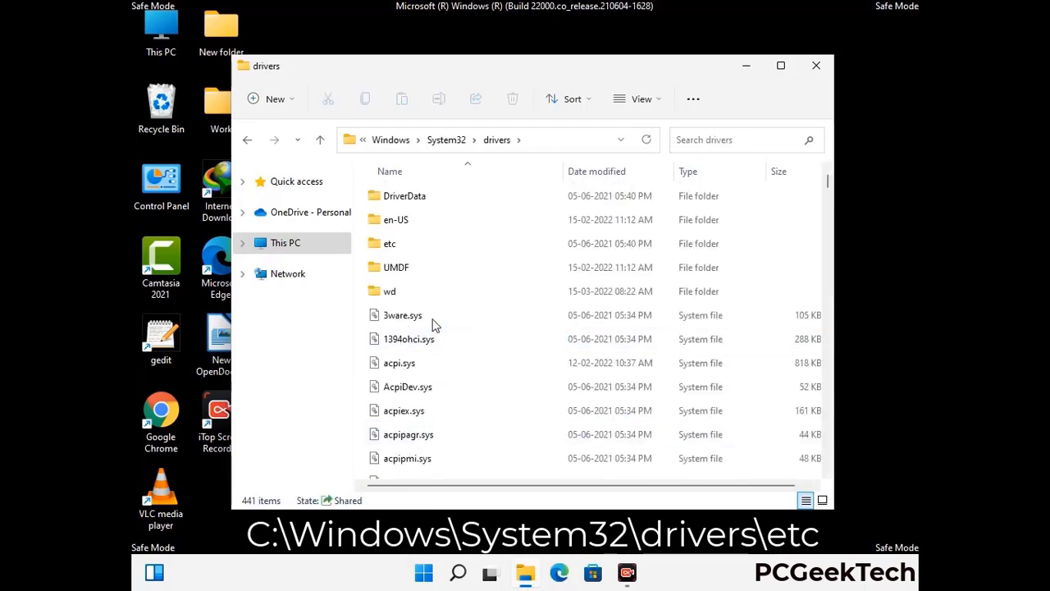
double_click(391, 244)
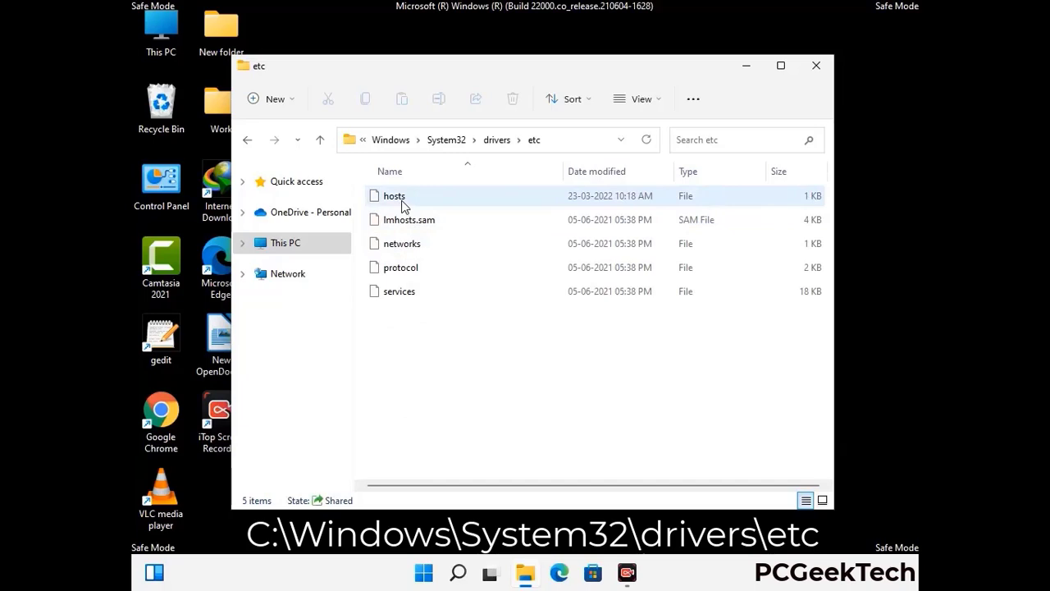
left_click(403, 205)
double_click(403, 205)
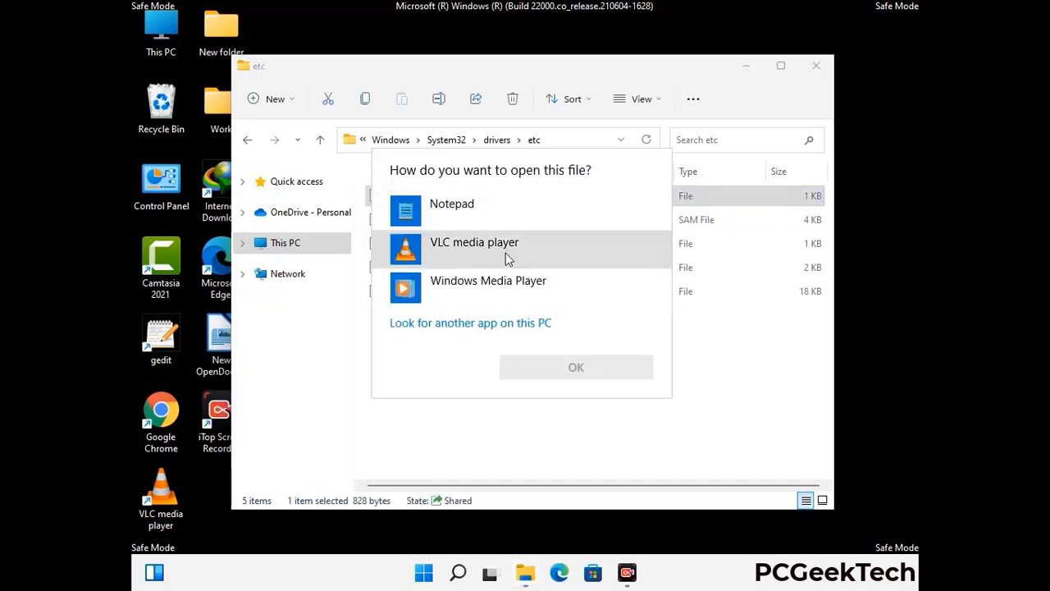
Step: Open the hosts file in Notepad and bring its window fully on screen
left_click(466, 211)
left_click(577, 369)
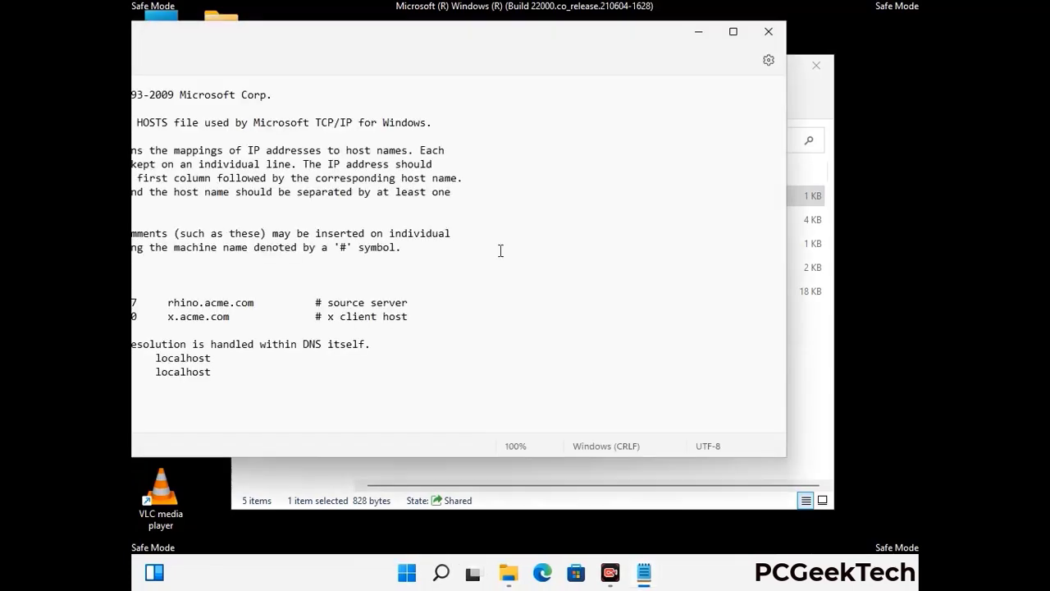
left_click_drag(461, 47, 558, 55)
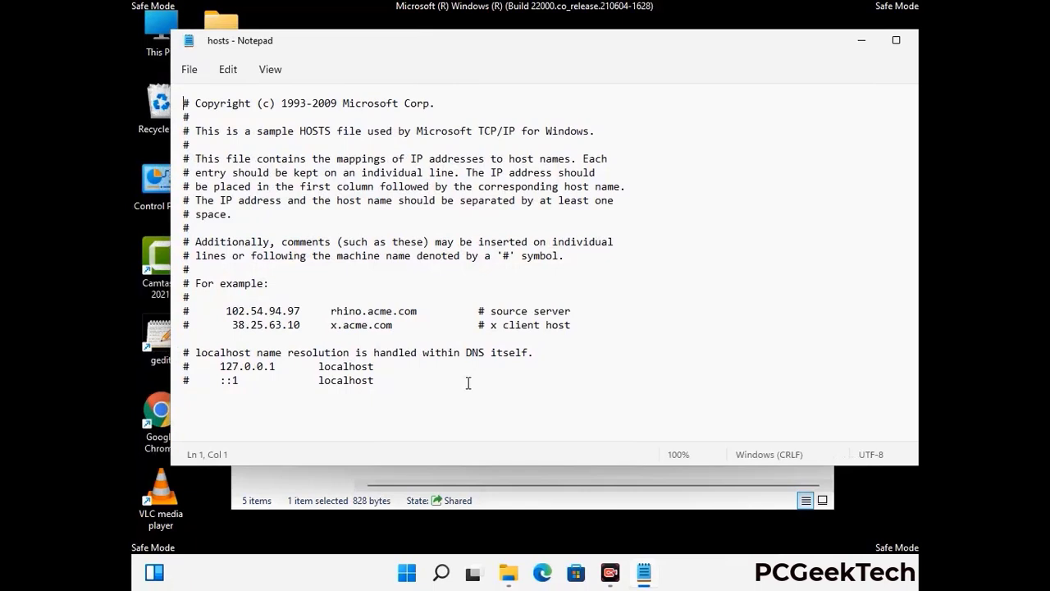
Step: Add a blank line after the last localhost entry and save hosts
left_click(394, 382)
key("Return")
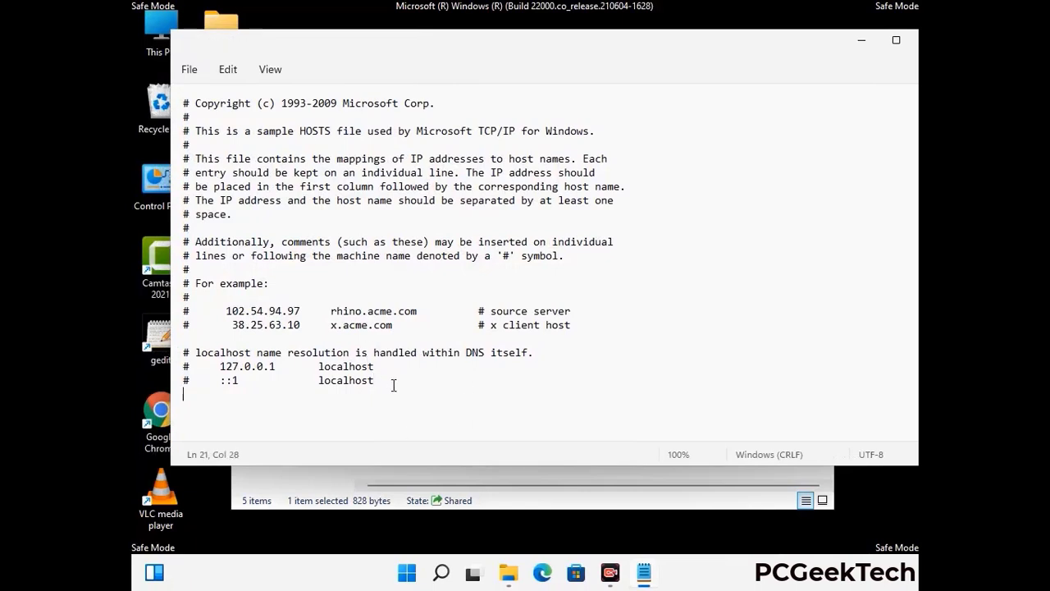
scroll(179, 353, "down", 1)
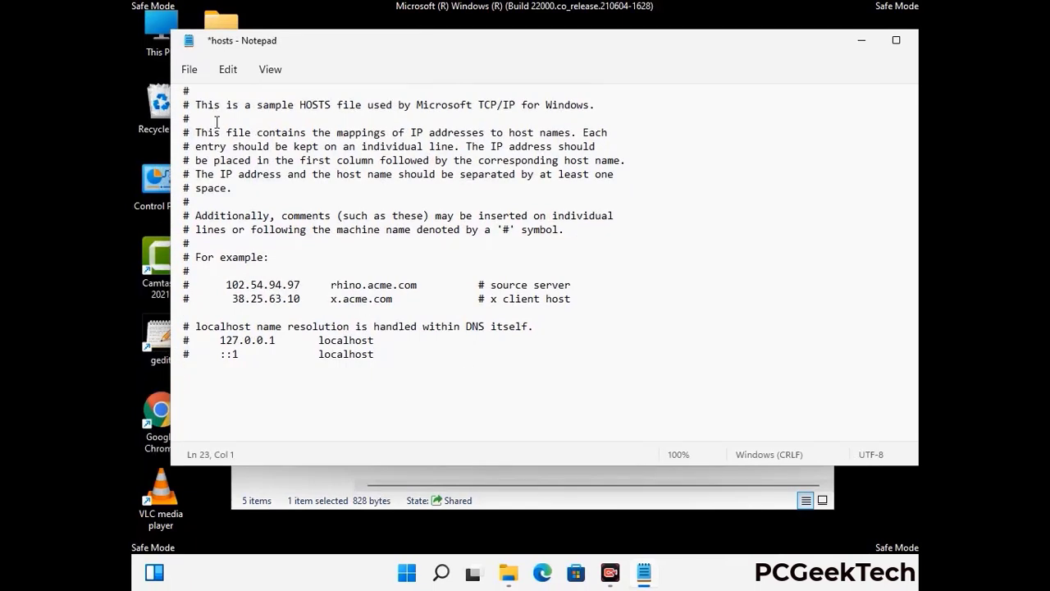
left_click(189, 70)
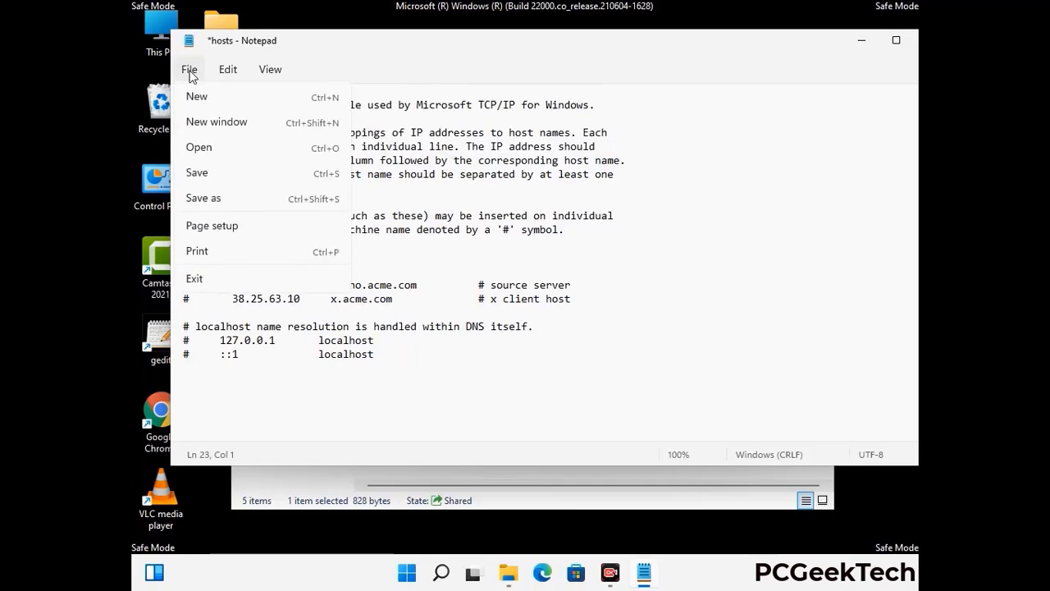
left_click(197, 173)
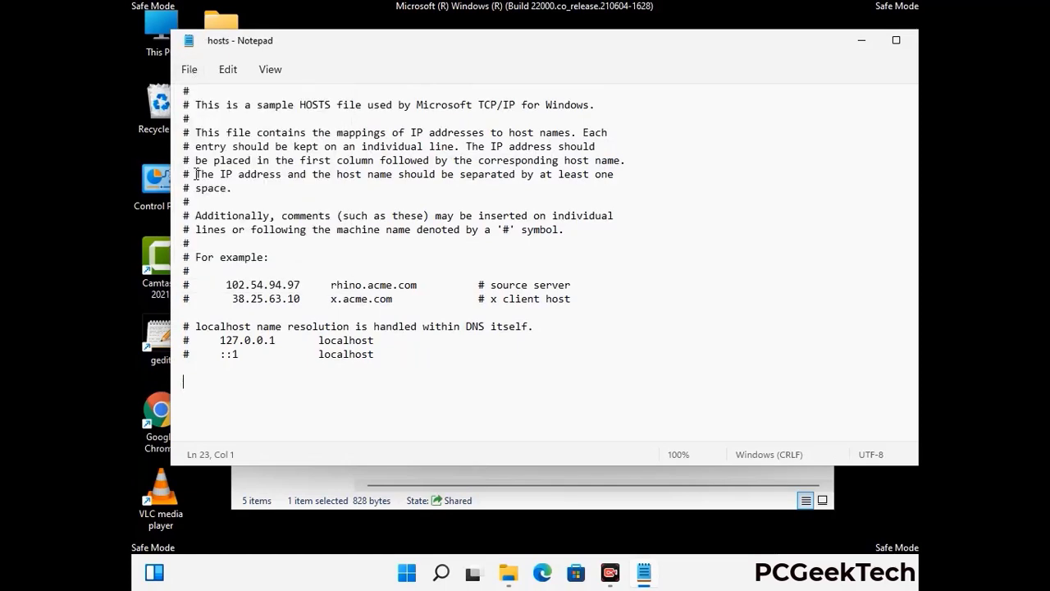
Step: Close Notepad and the etc folder window
left_click_drag(791, 45, 670, 46)
left_click(811, 43)
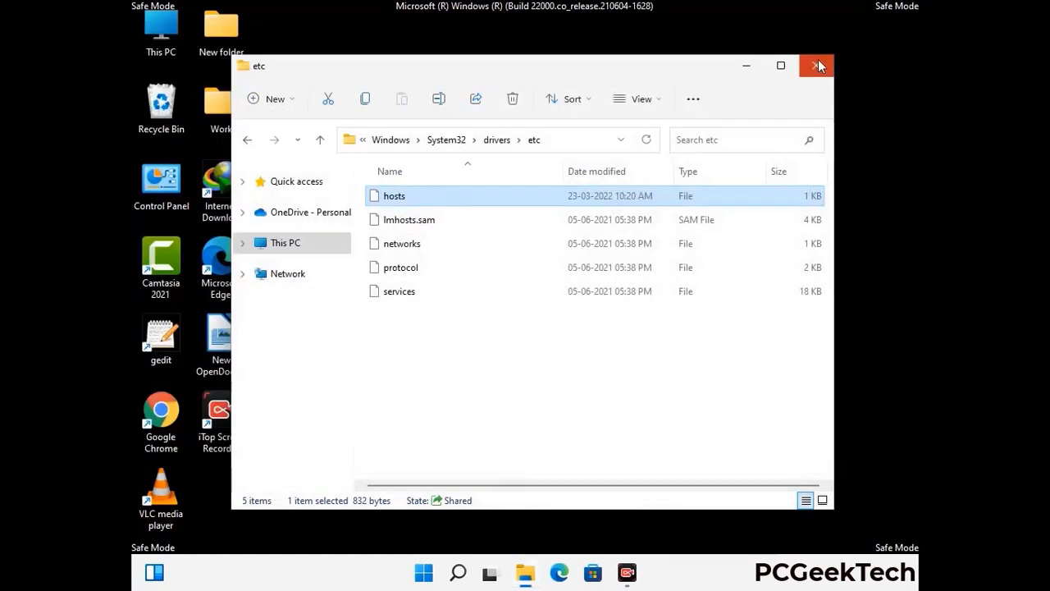
left_click(818, 61)
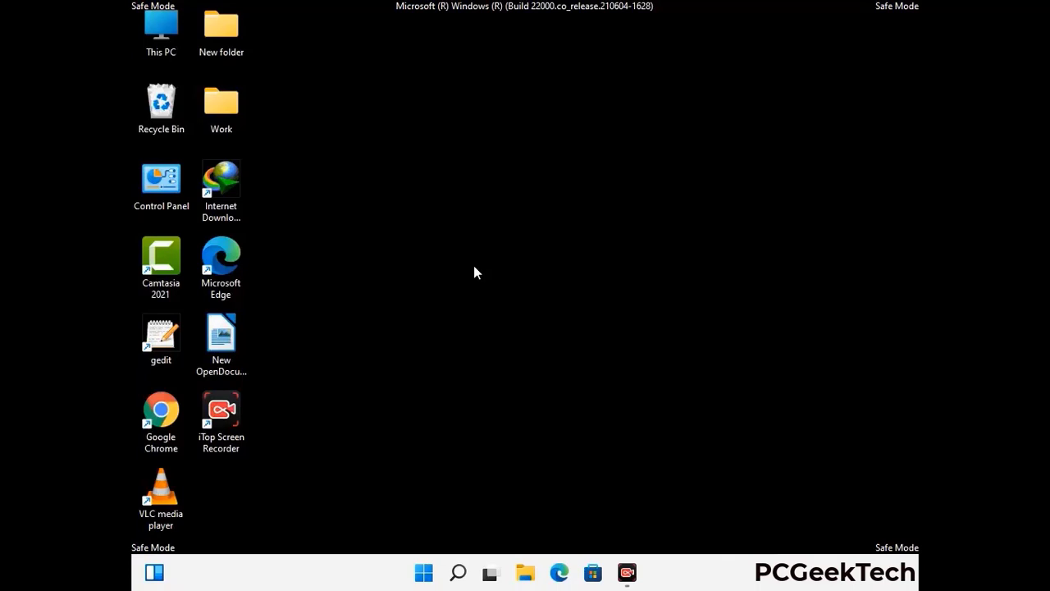
Step: Run %appdata from the Run dialog to open the Roaming folder
key("super+r")
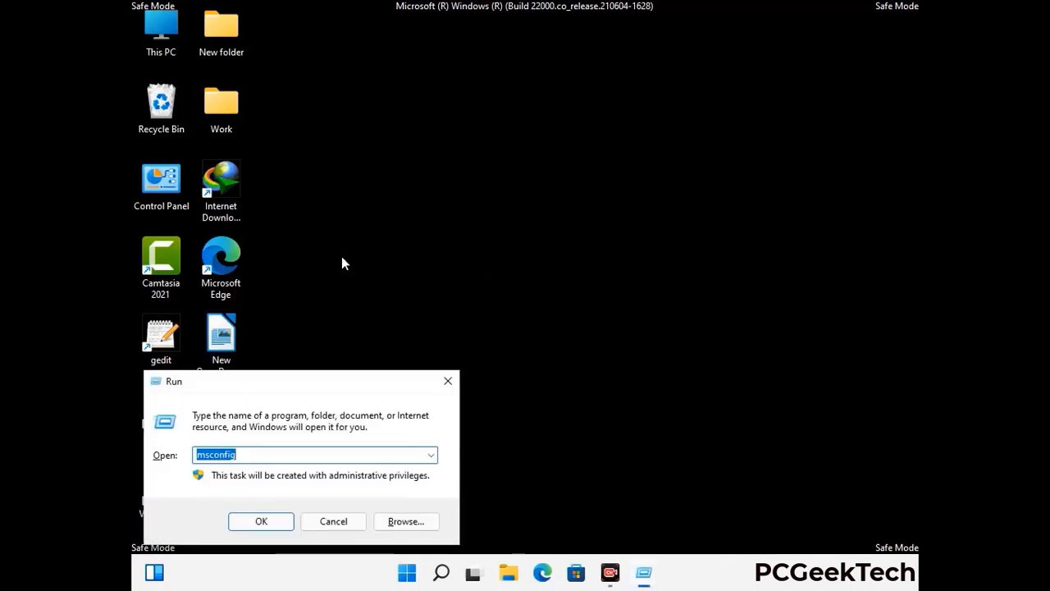
left_click_drag(303, 379, 490, 163)
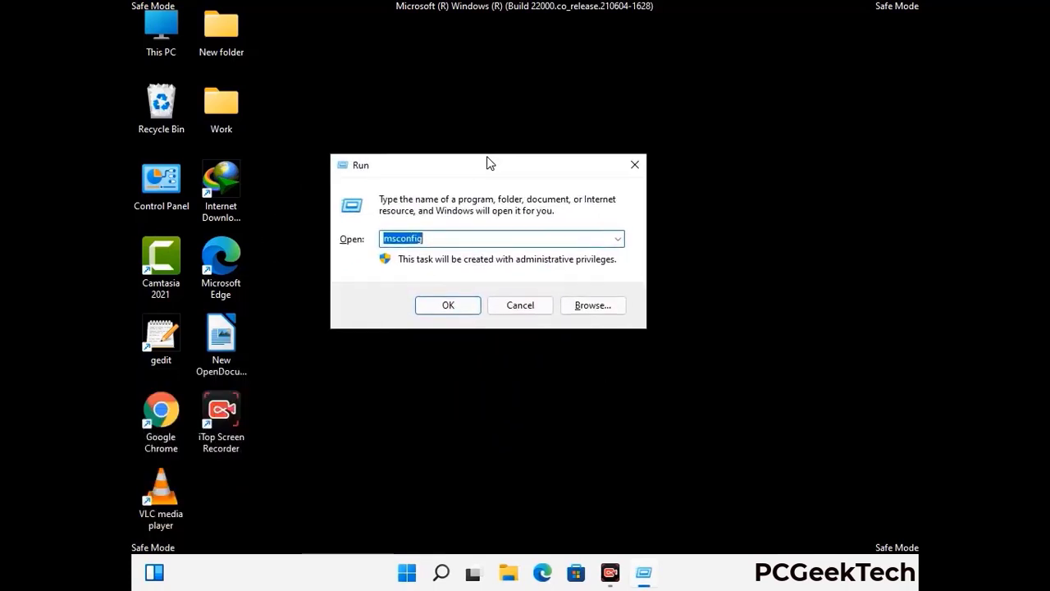
type("%")
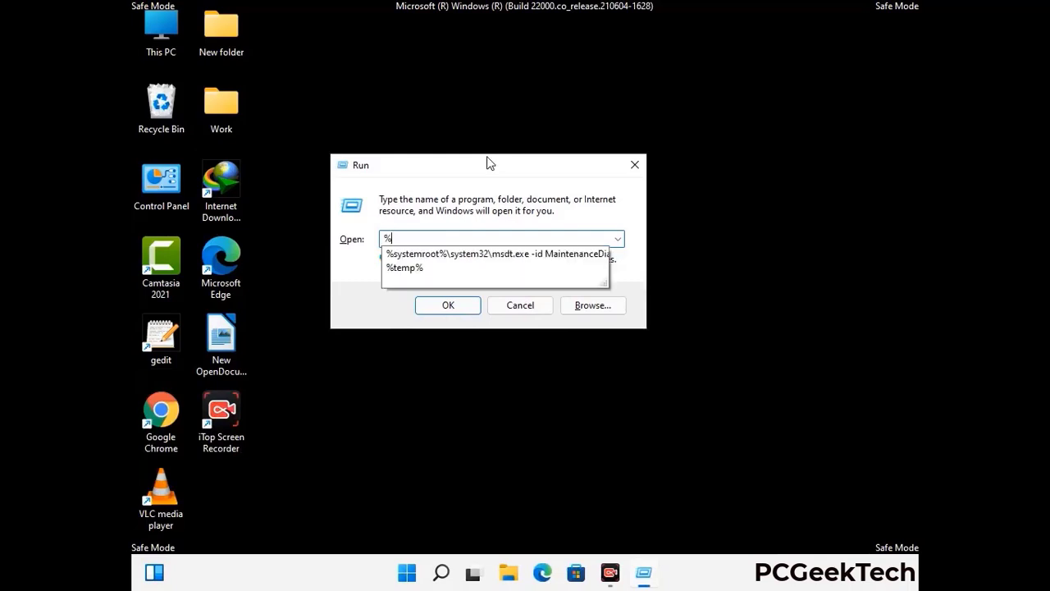
type("ap")
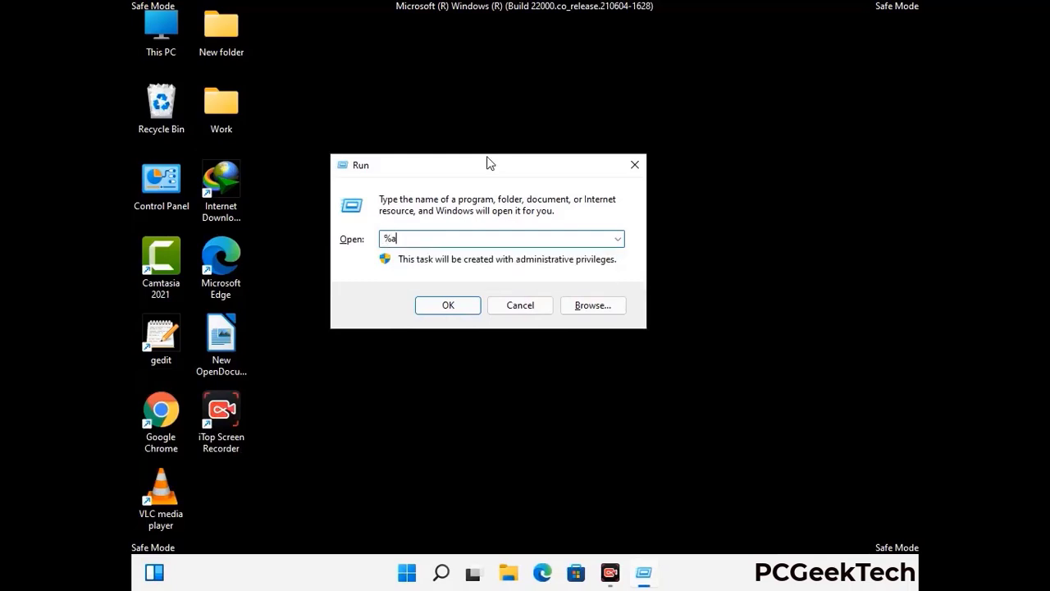
type("pdata%")
key("Return")
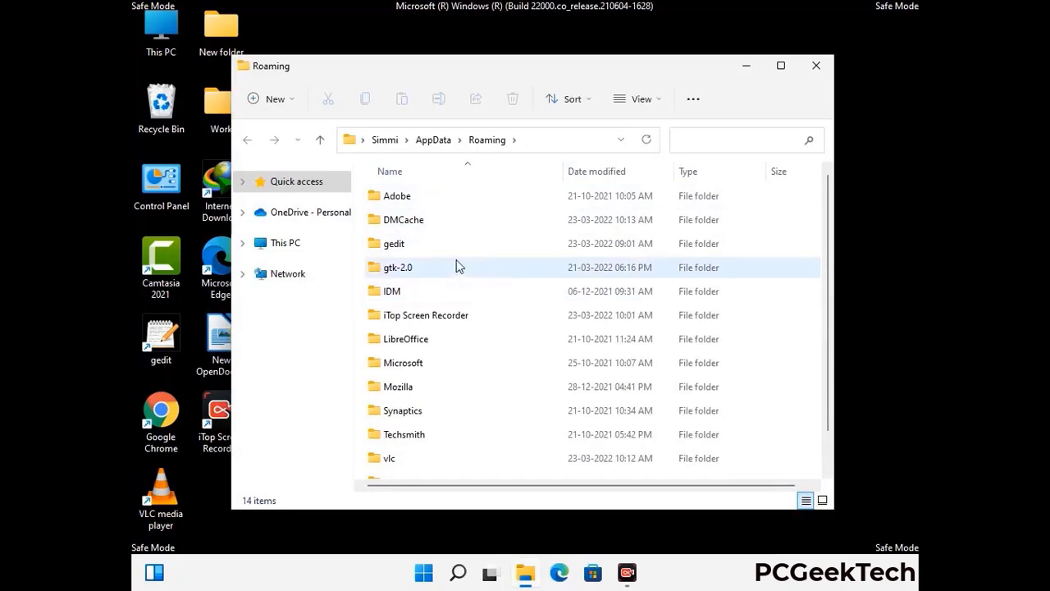
Step: Delete the Zoom folder from AppData\Roaming and close the window
scroll(488, 308, "down", 1)
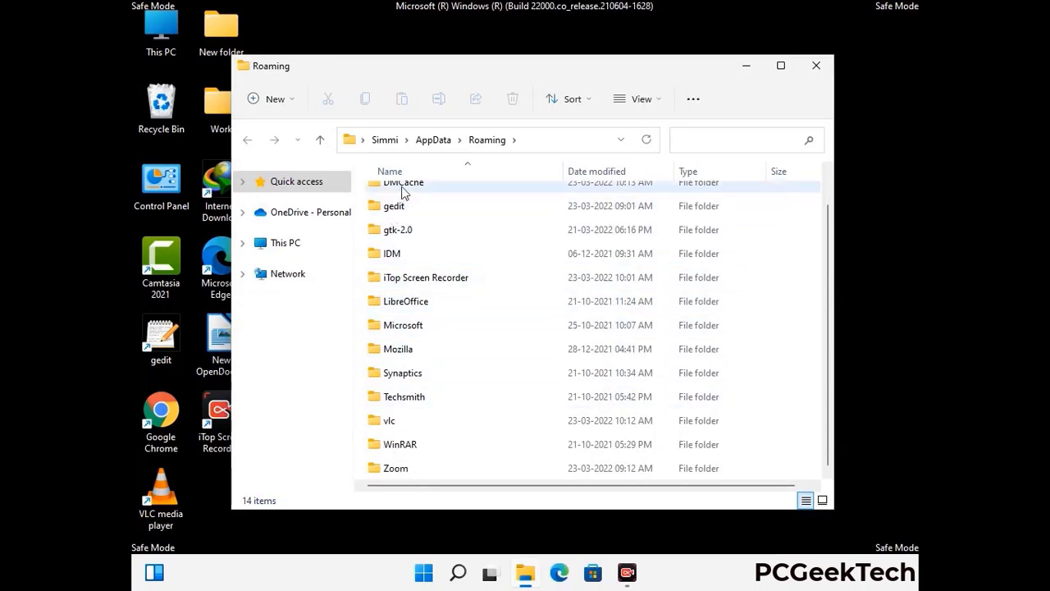
scroll(433, 288, "up", 1)
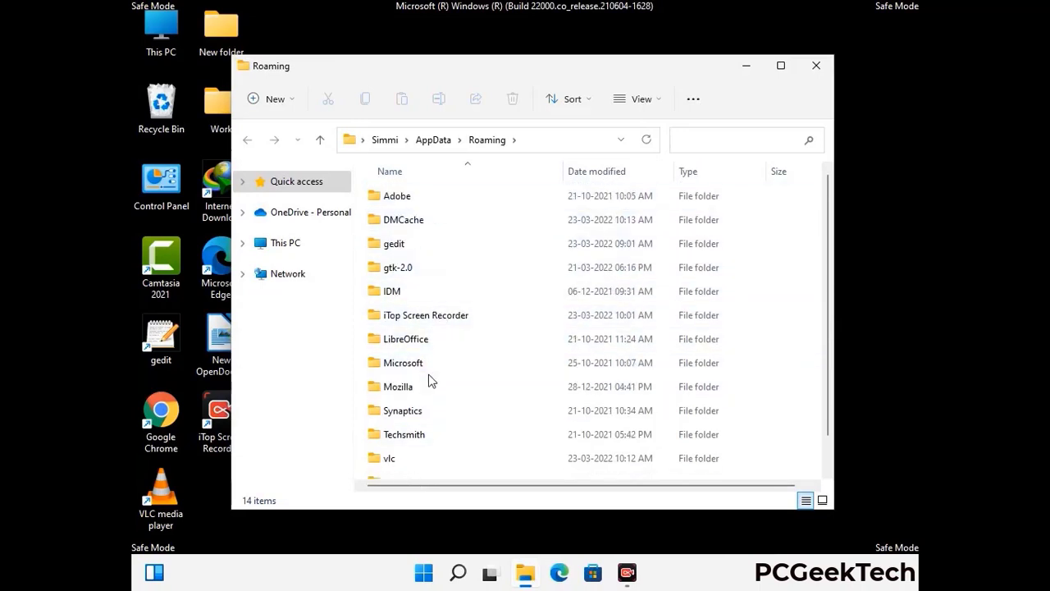
scroll(429, 379, "down", 1)
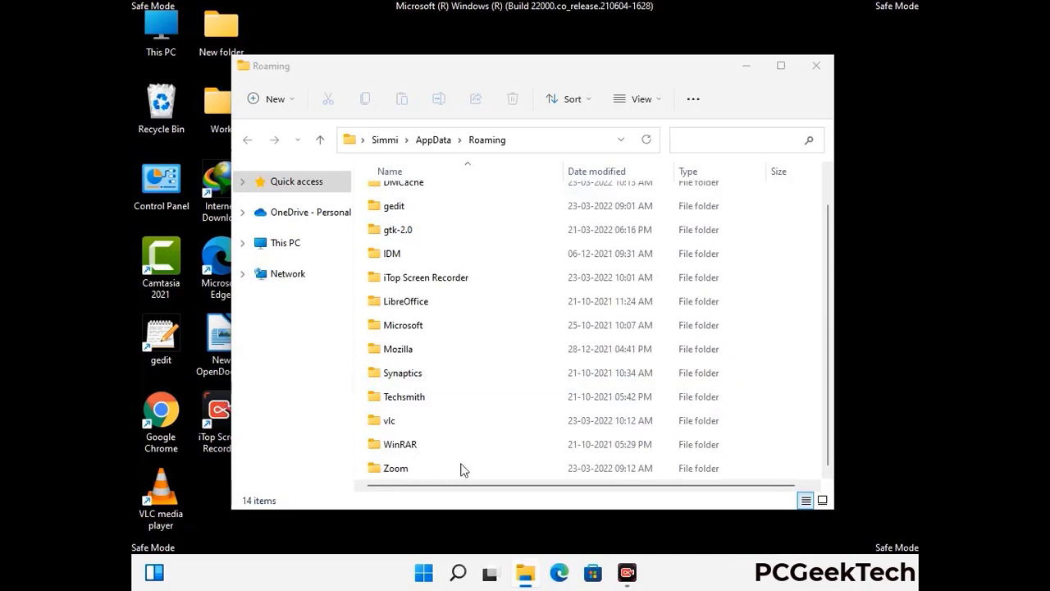
left_click(588, 463)
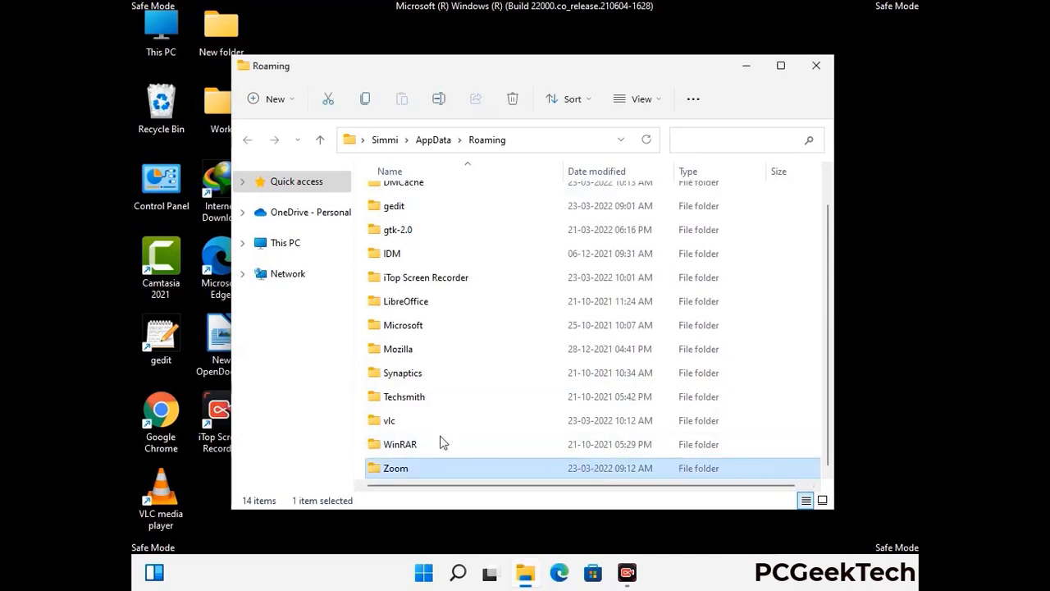
left_click(513, 99)
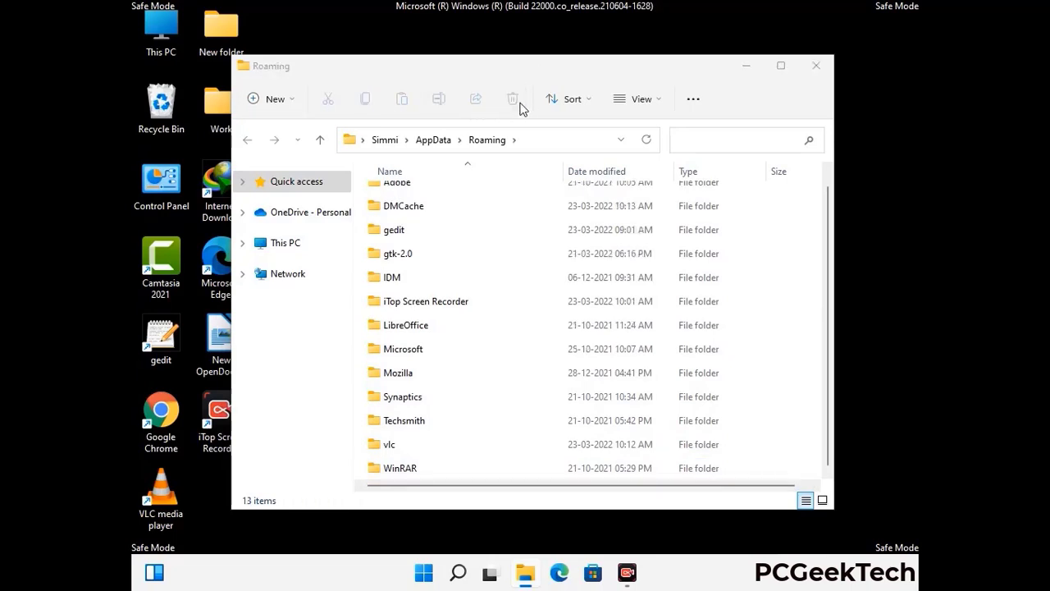
left_click(816, 66)
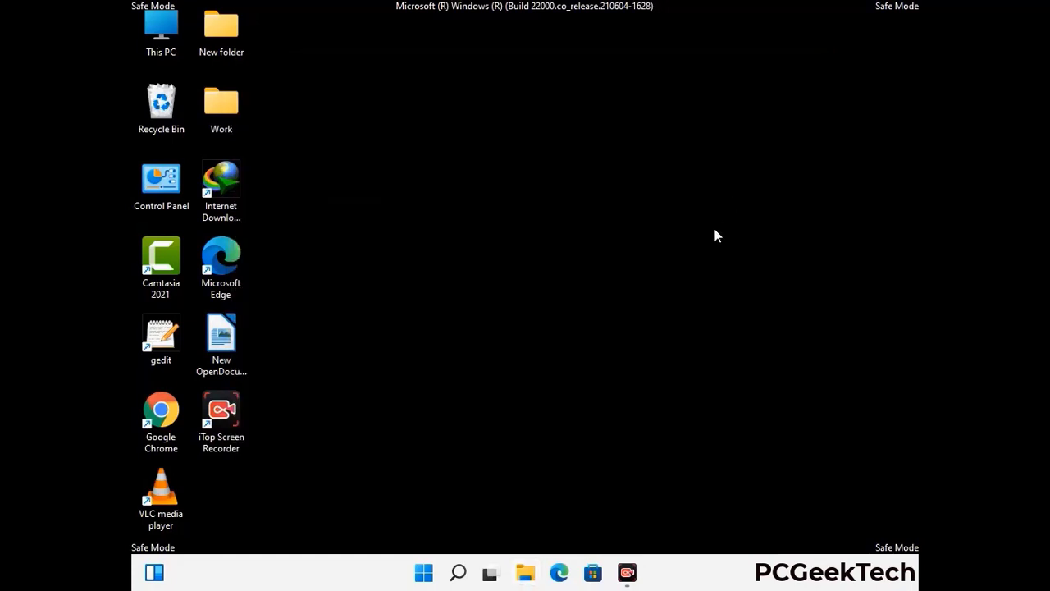
Step: Open the AppData\Local folder by running %LocalAppData%
key("super+r")
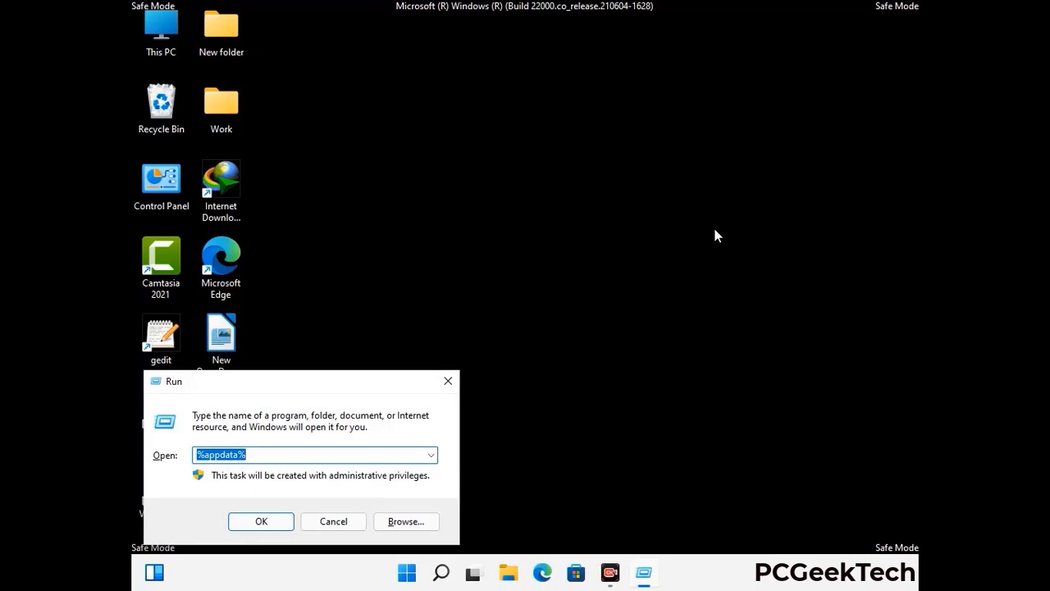
left_click_drag(329, 396, 550, 209)
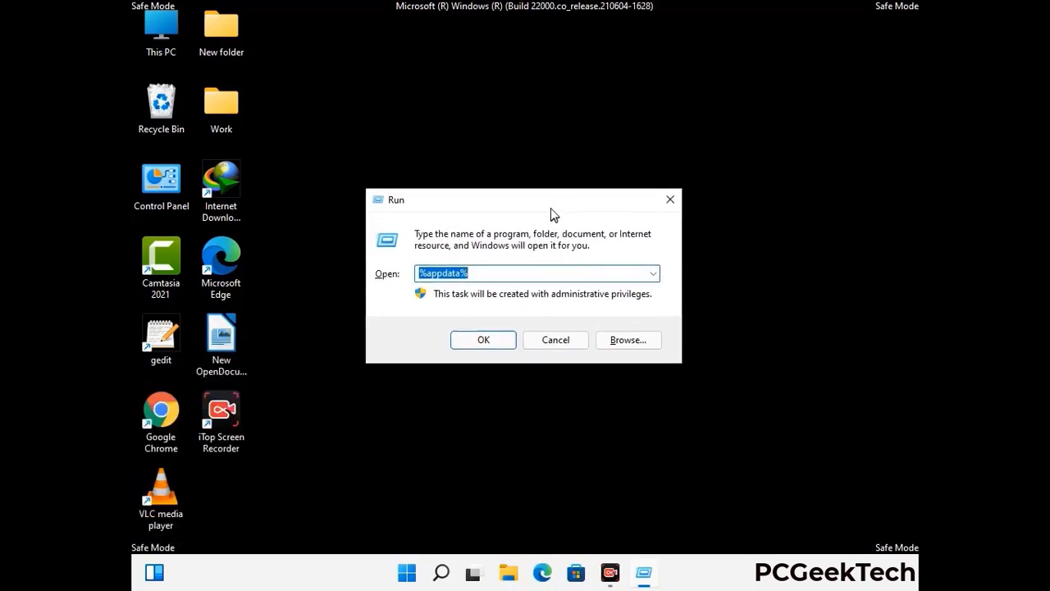
type("%LocalAppD")
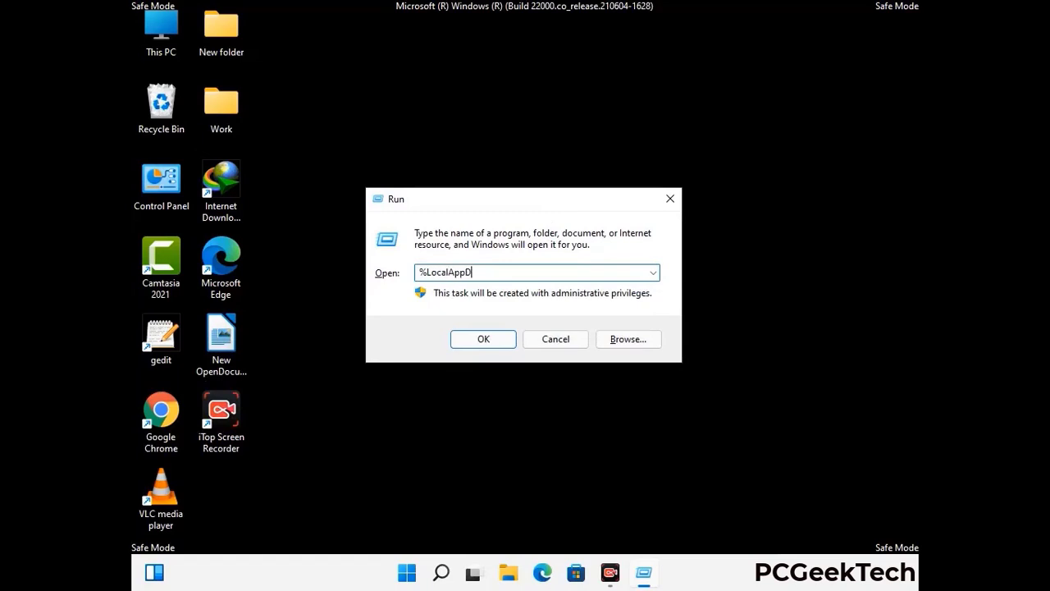
type("ata%")
key("Return")
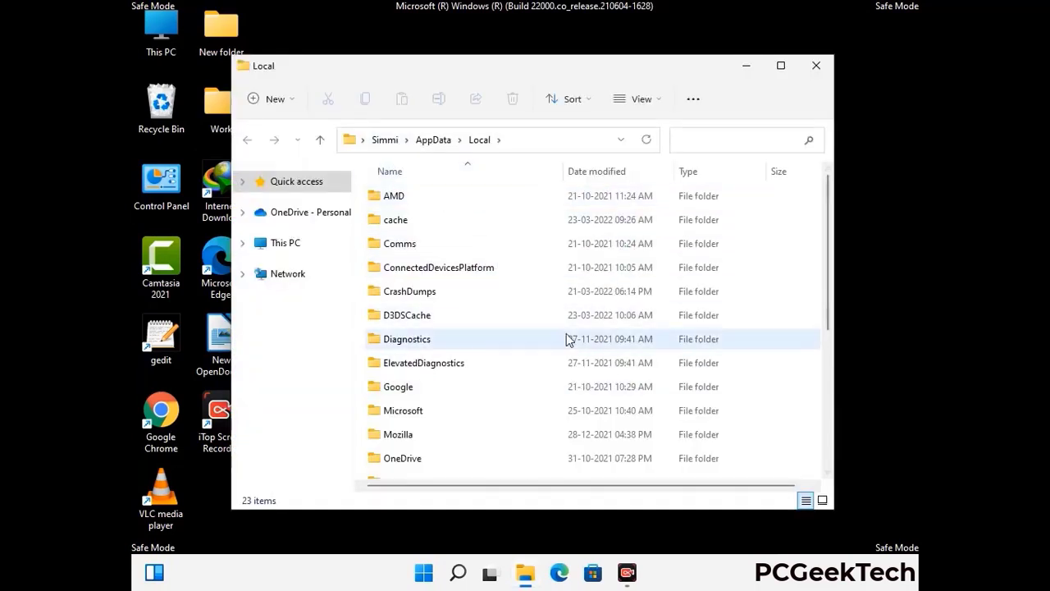
Step: Delete the Mozilla folder from AppData\Local
scroll(441, 345, "down", 2)
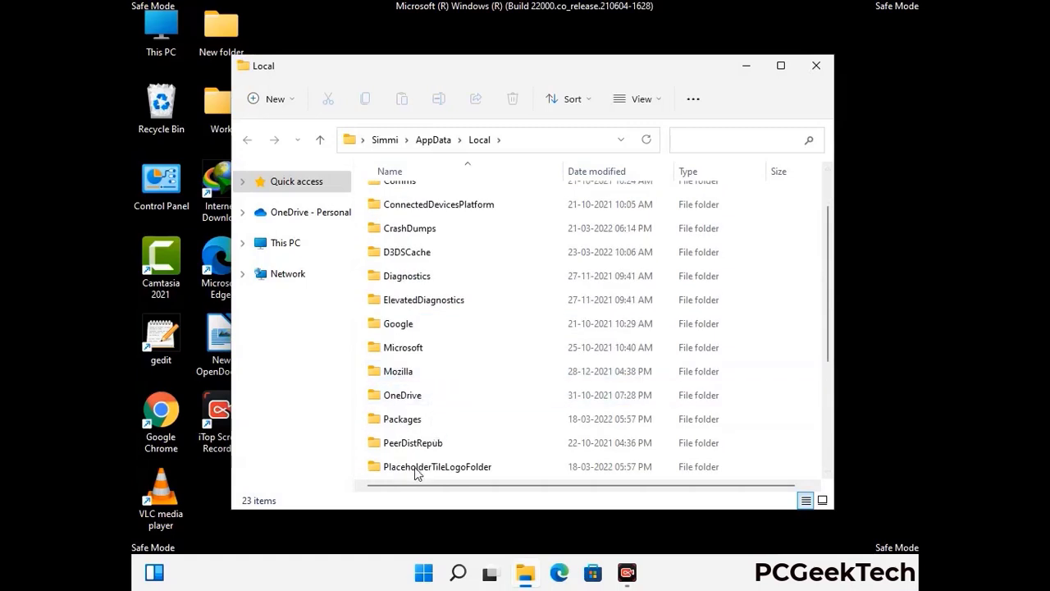
left_click(411, 375)
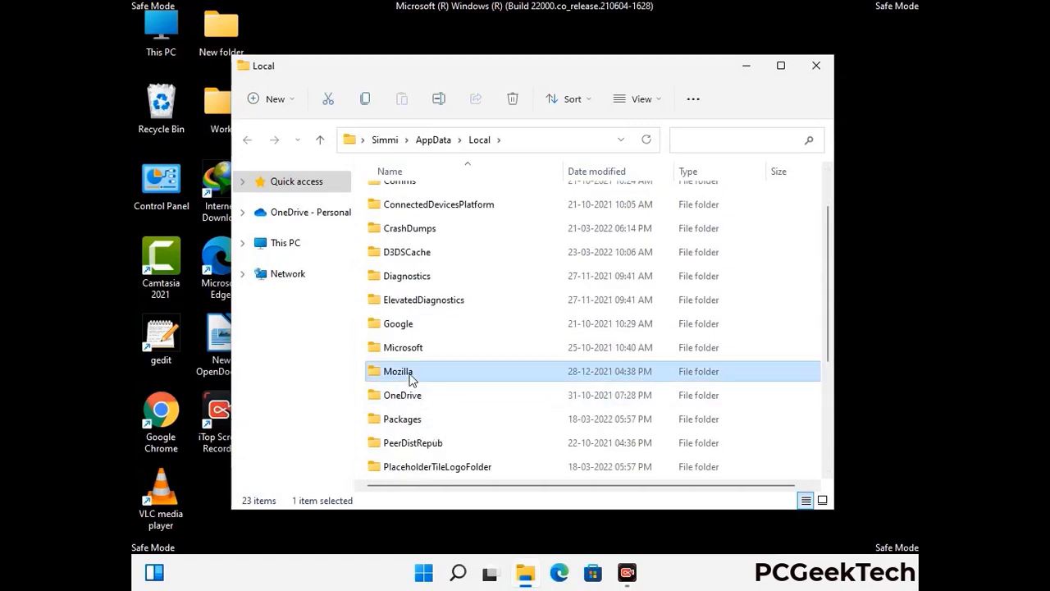
left_click(511, 107)
left_click(512, 100)
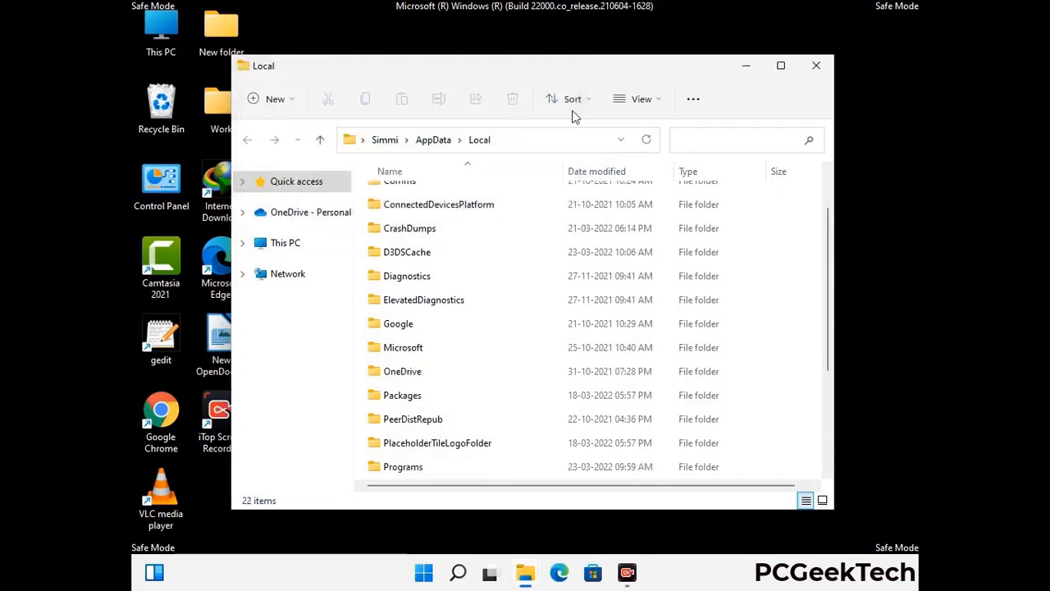
Step: Close the Local window and open C:\ProgramData by running %ProgramData%
left_click(817, 73)
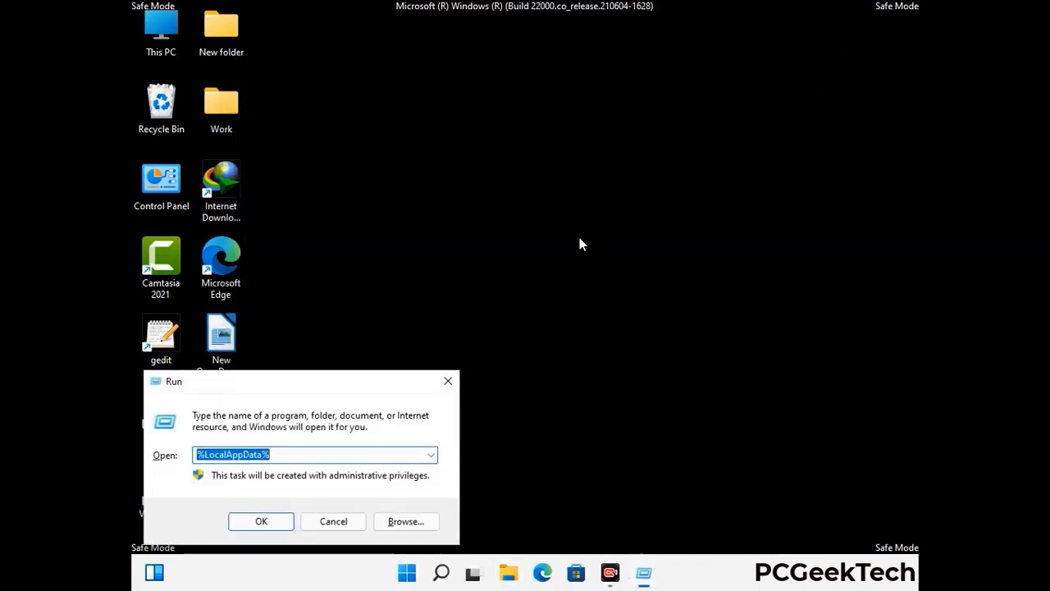
left_click_drag(281, 394, 482, 218)
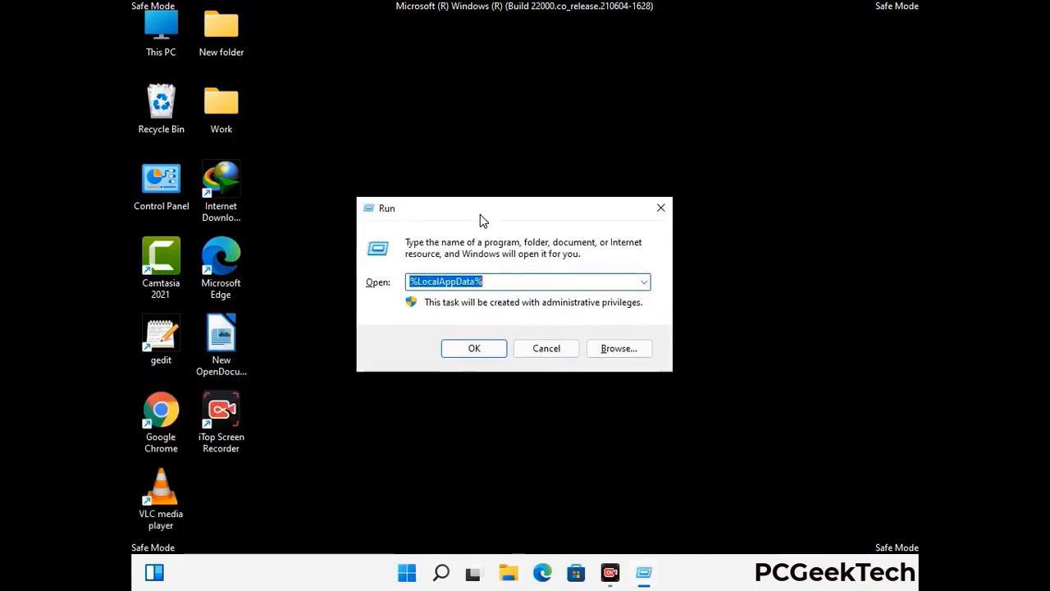
type("%")
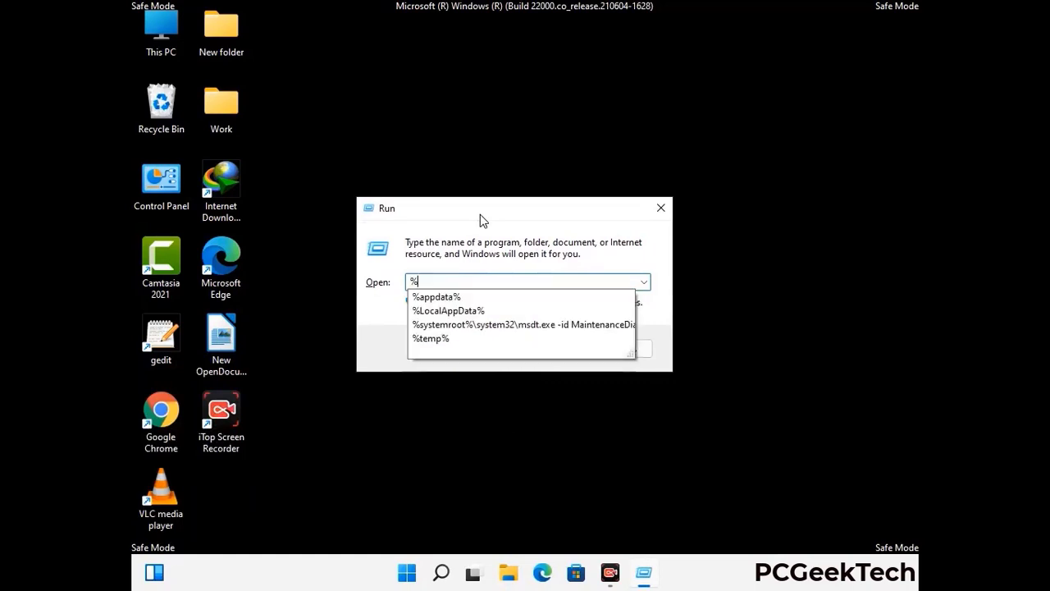
type("Pro")
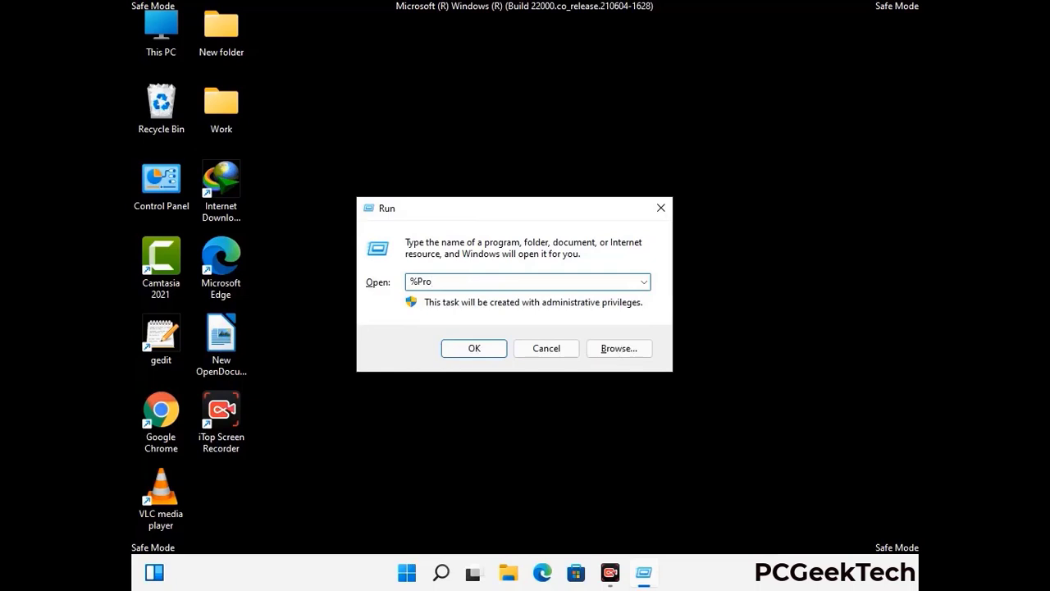
type("gramData%")
key("Return")
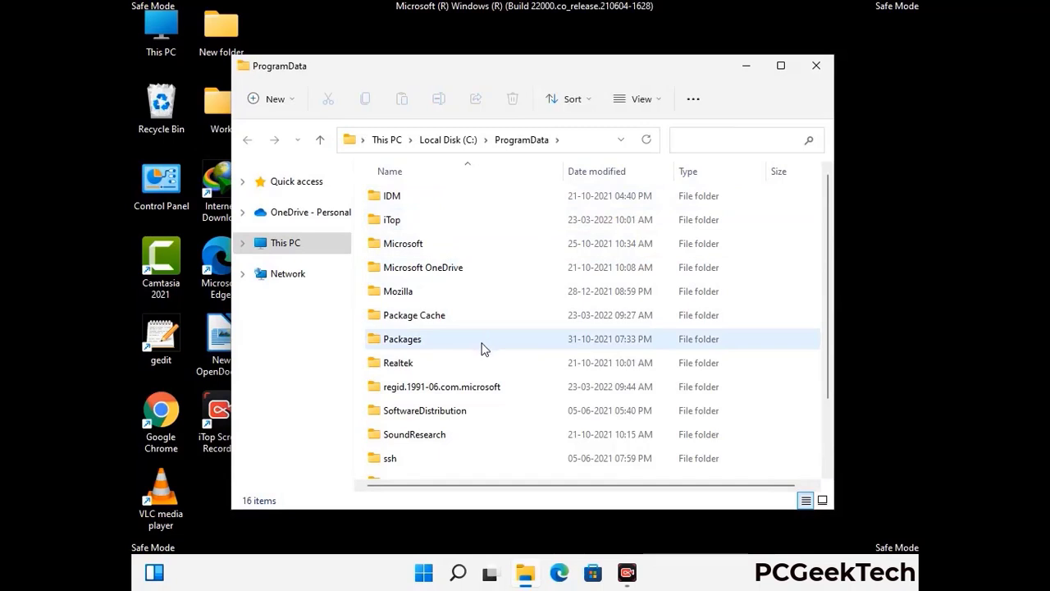
Step: Delete the Mozilla folder from ProgramData and close the window
scroll(482, 349, "down", 2)
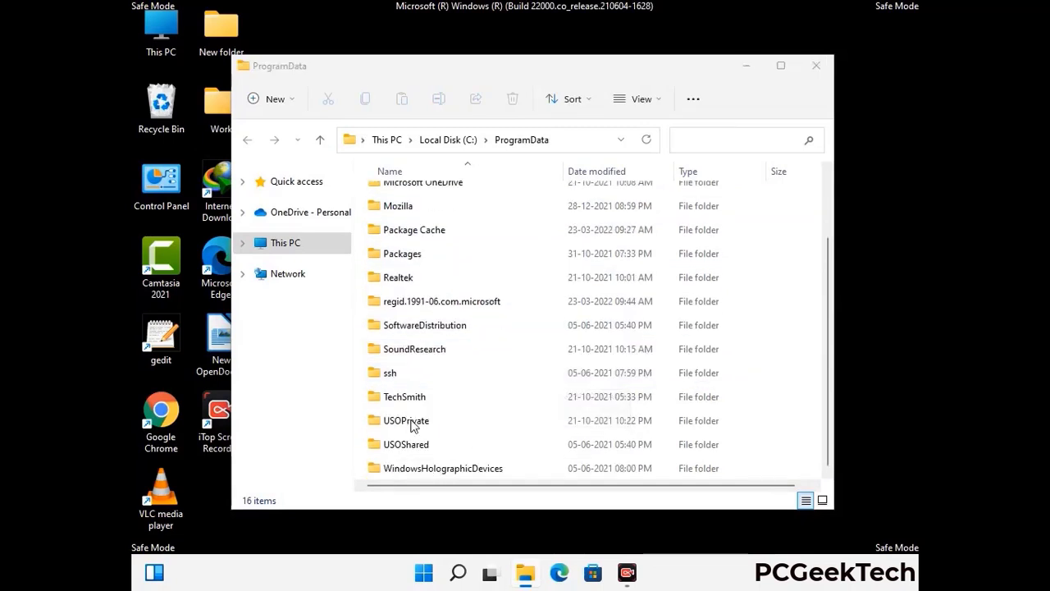
left_click(412, 207)
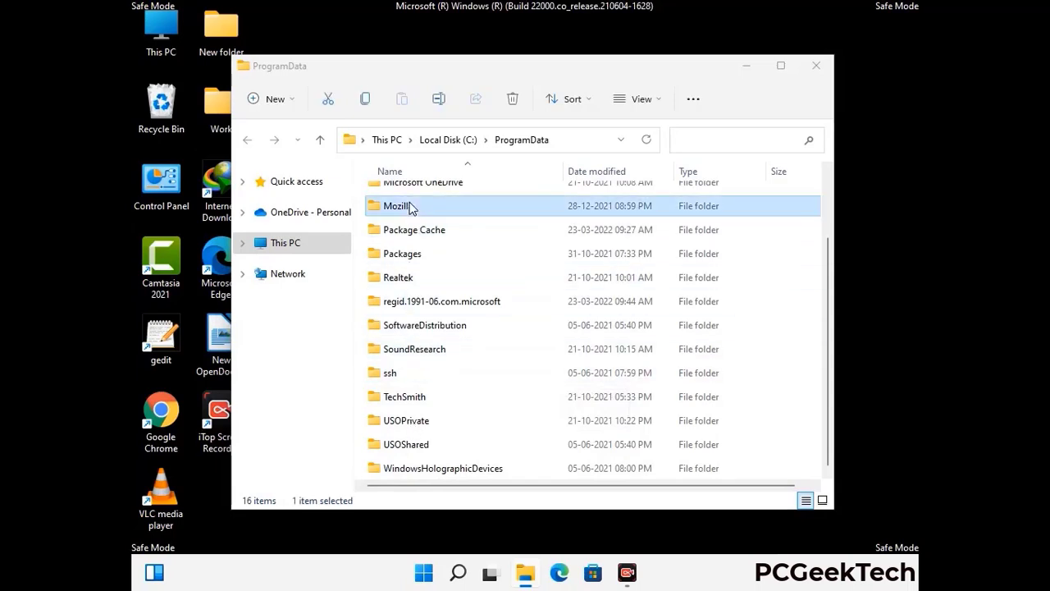
left_click(514, 99)
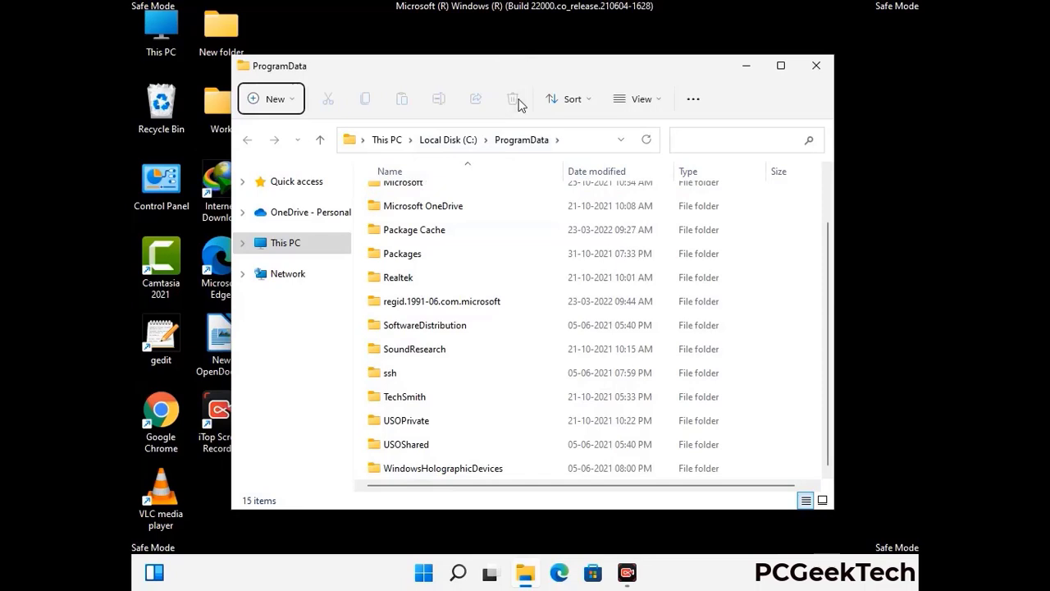
scroll(539, 340, "up", 1)
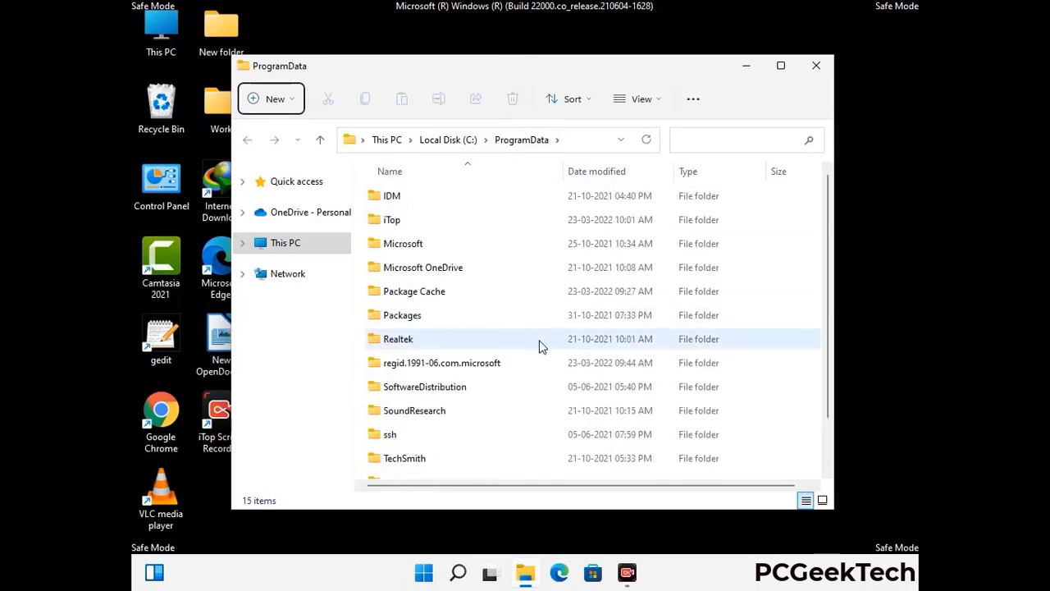
left_click(818, 66)
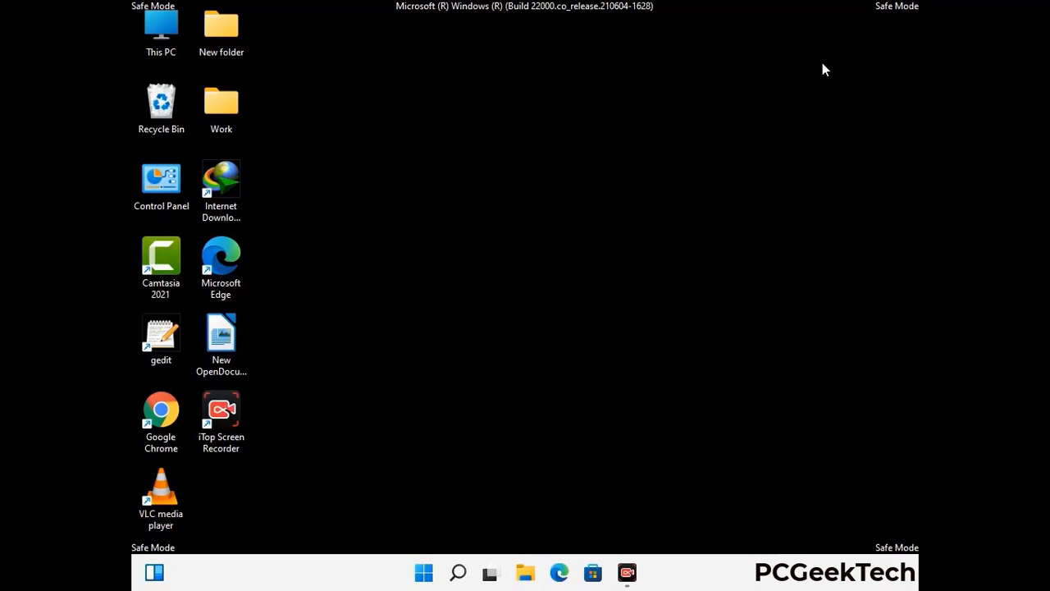
key("super+r")
left_click_drag(343, 383, 548, 212)
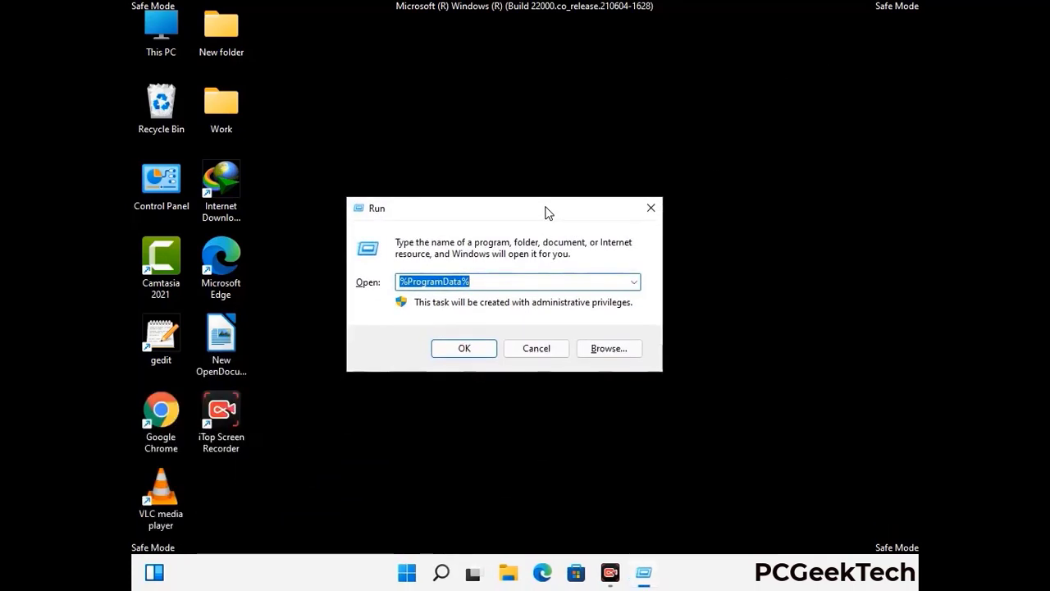
type("%Win")
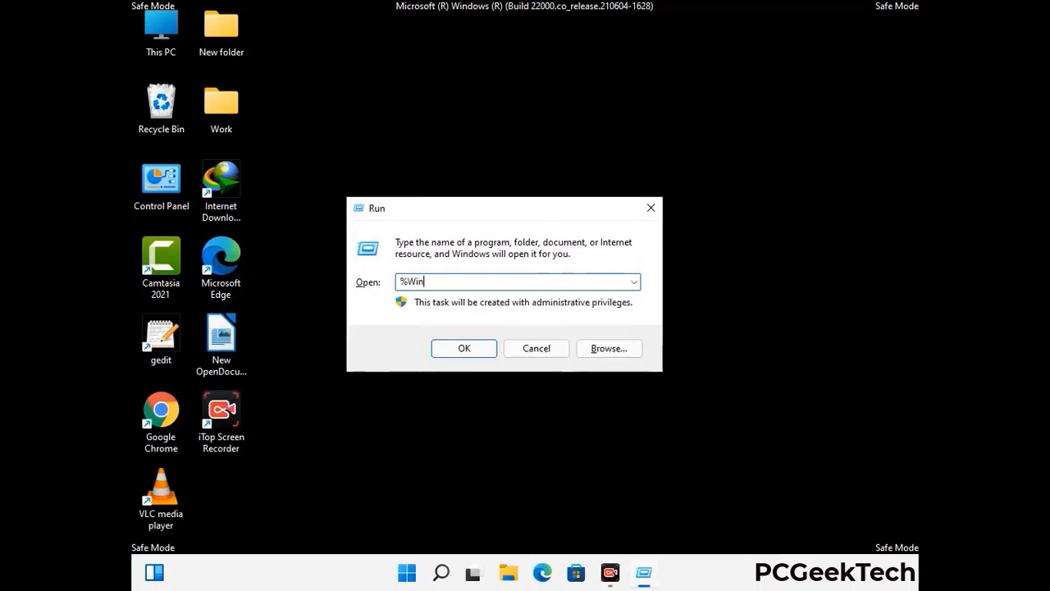
type("Dir%")
key("Return")
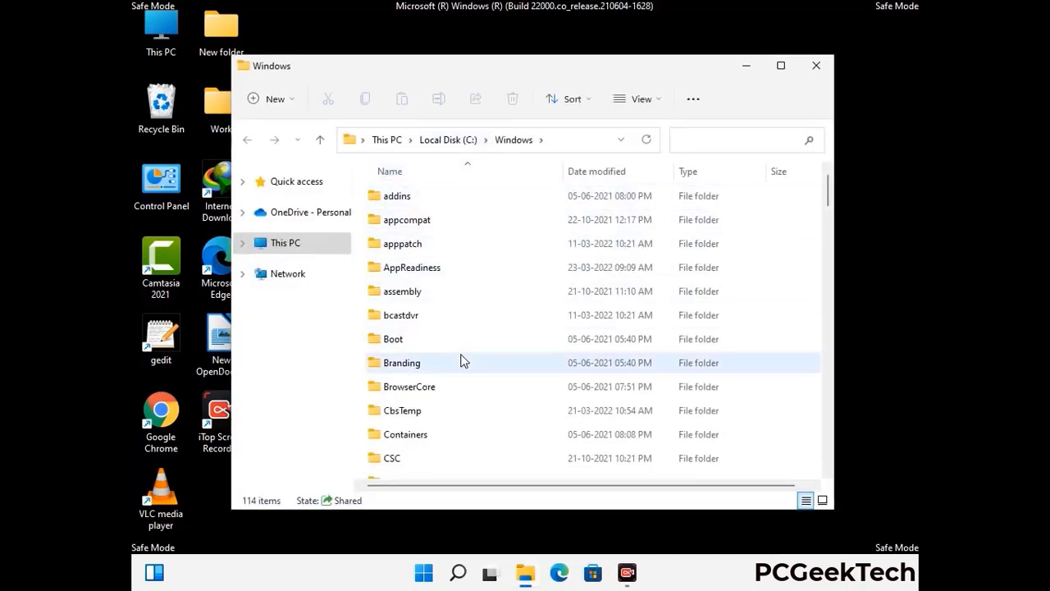
scroll(461, 361, "down", 1)
scroll(462, 364, "down", 3)
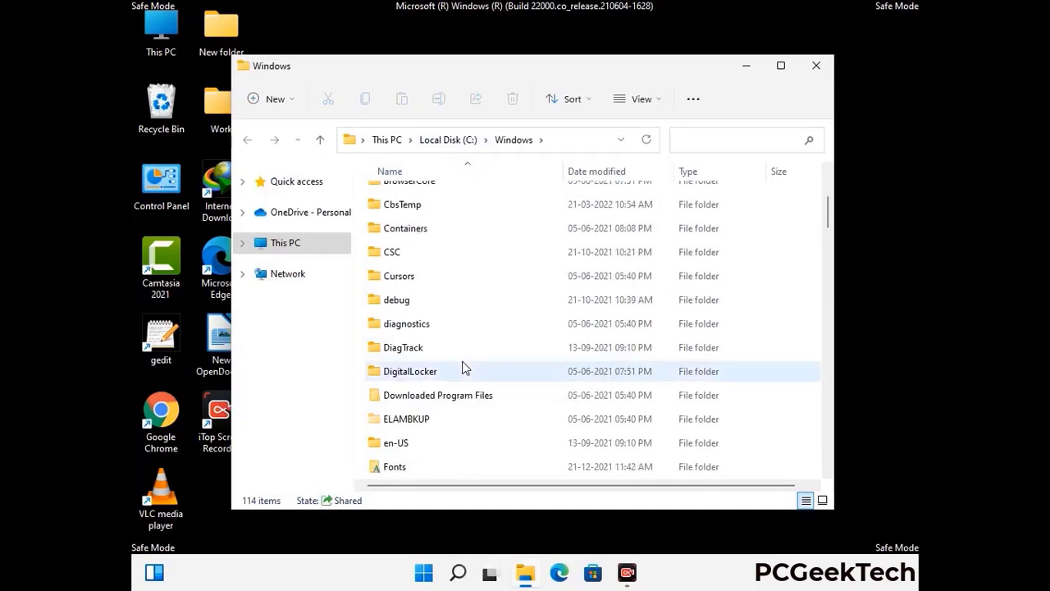
scroll(462, 369, "down", 5)
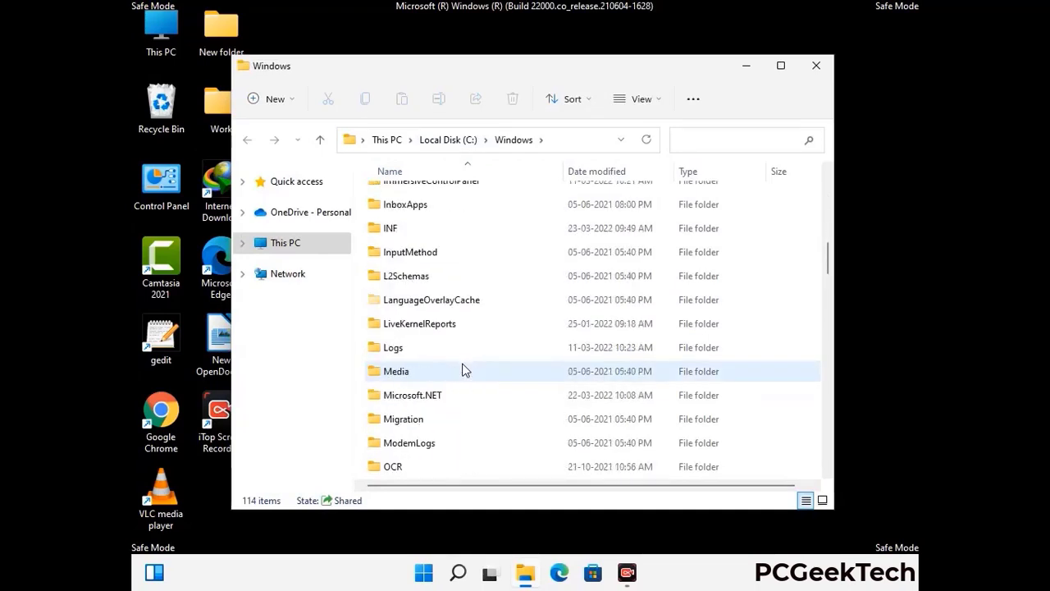
scroll(462, 369, "down", 1)
scroll(462, 371, "down", 8)
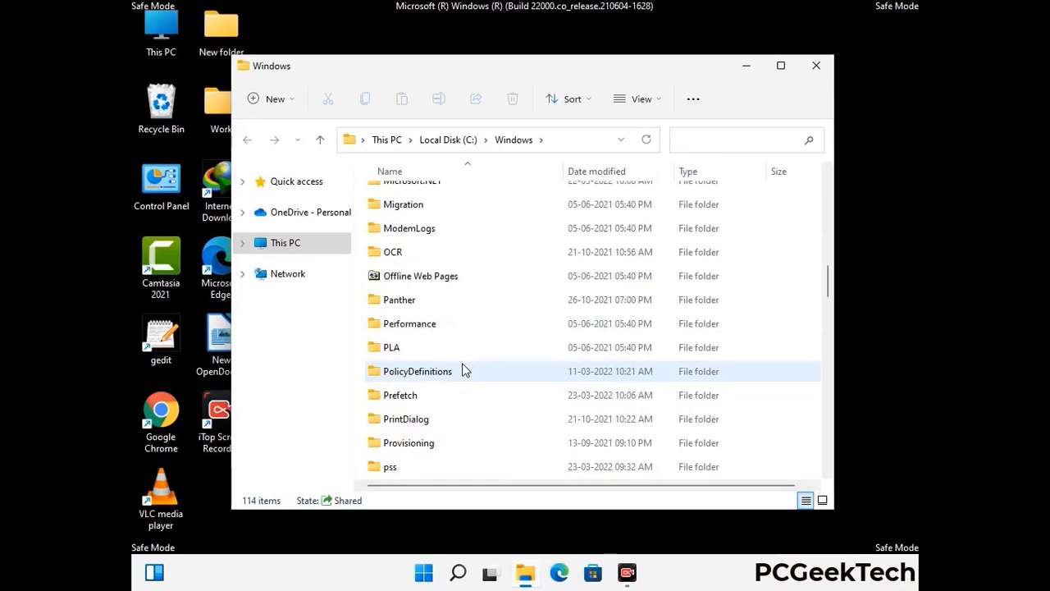
scroll(462, 371, "down", 6)
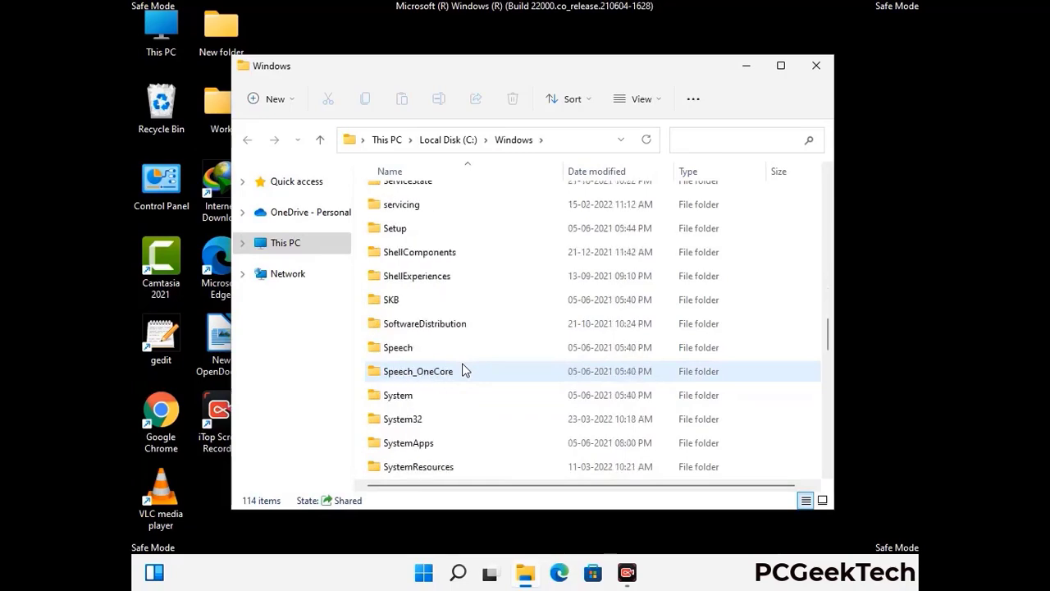
scroll(462, 371, "down", 2)
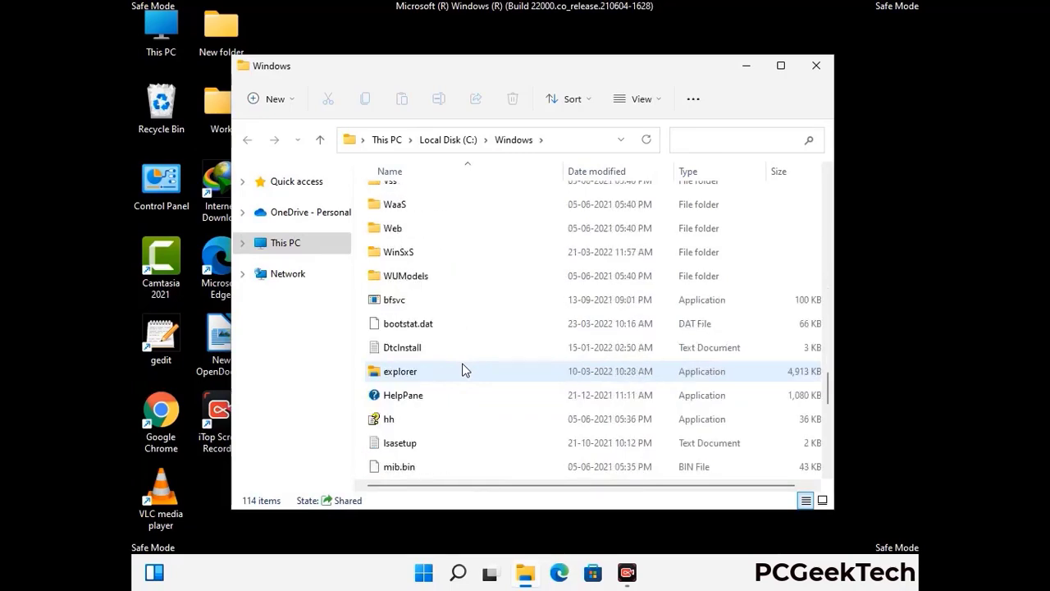
scroll(462, 371, "down", 8)
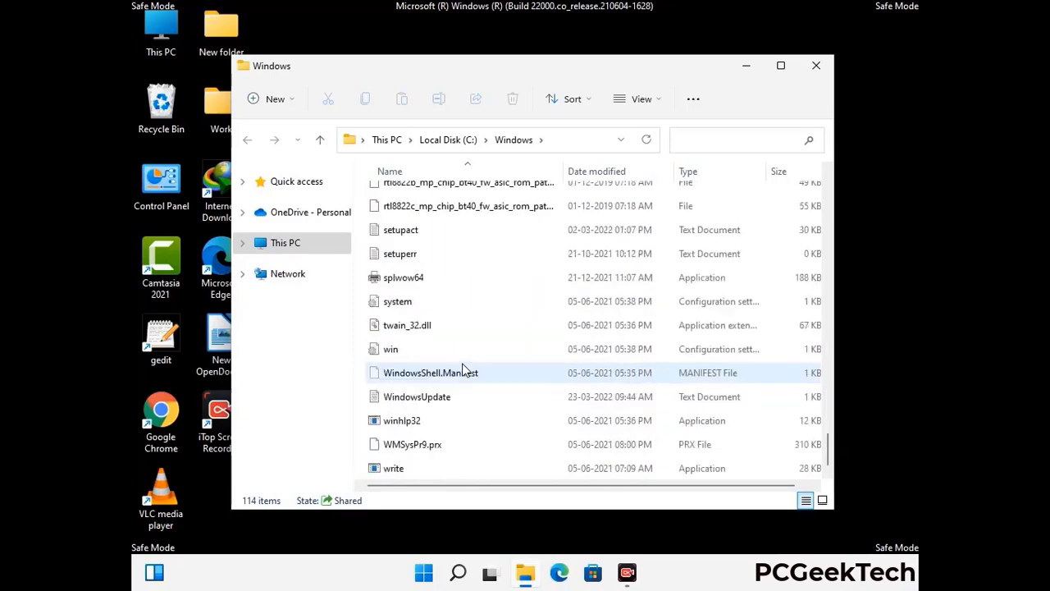
scroll(462, 371, "up", 7)
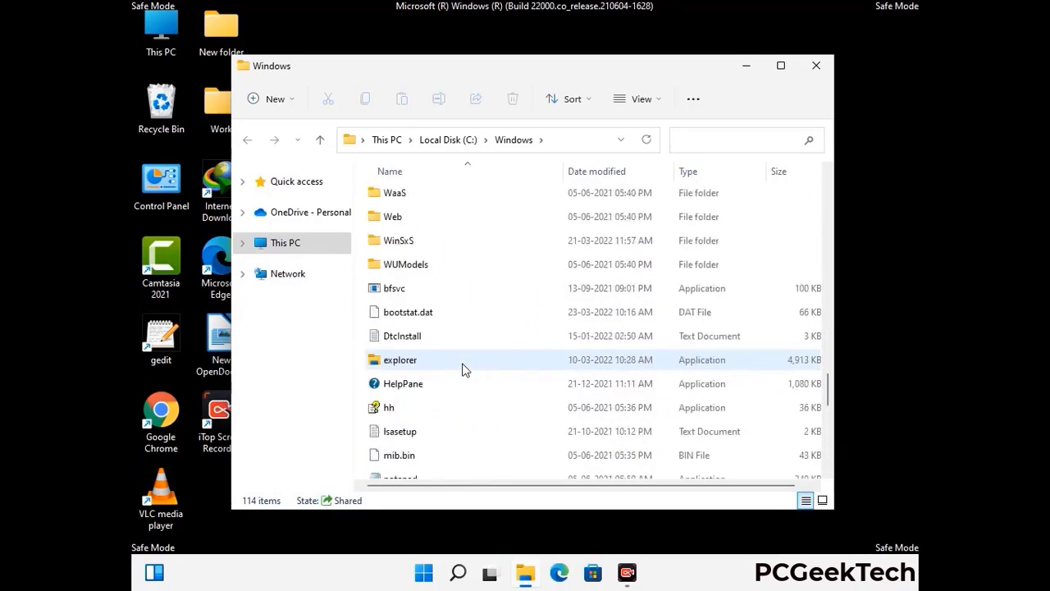
scroll(461, 371, "up", 4)
scroll(461, 371, "up", 3)
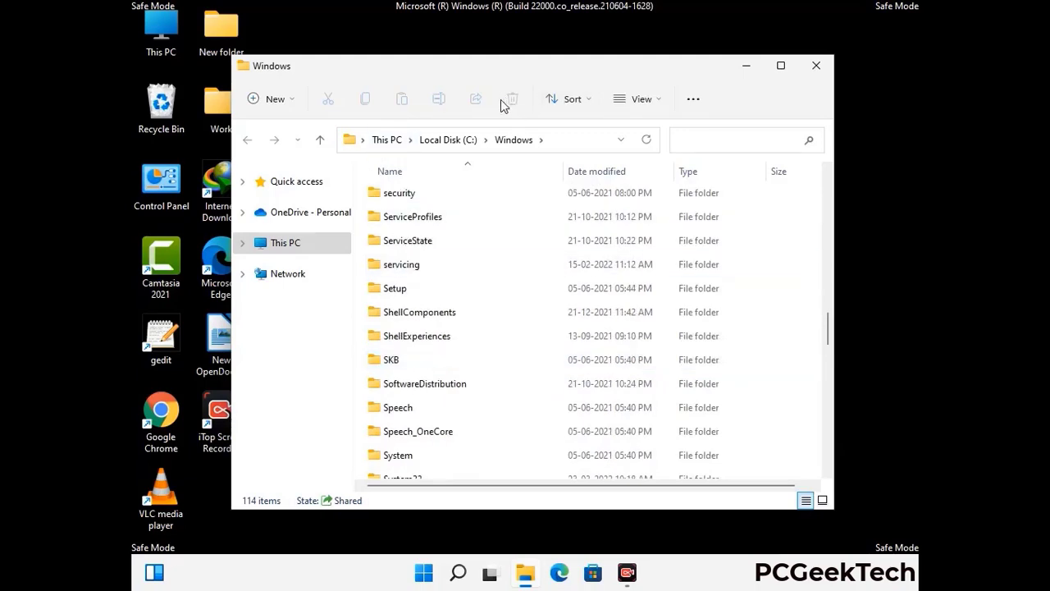
left_click(821, 67)
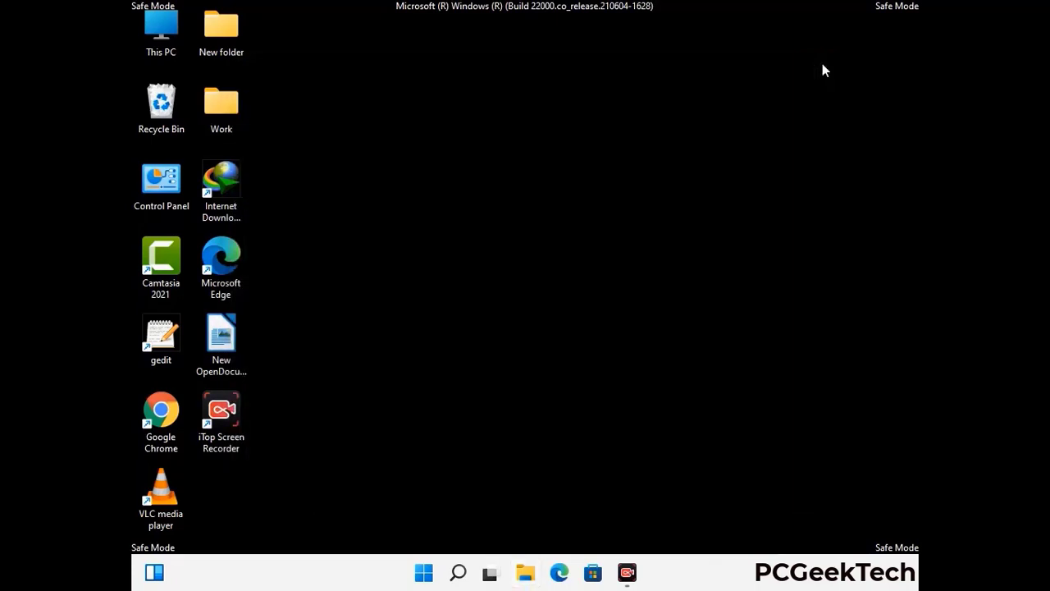
Step: Open the user's Temp folder by running %temp%
key("super+r")
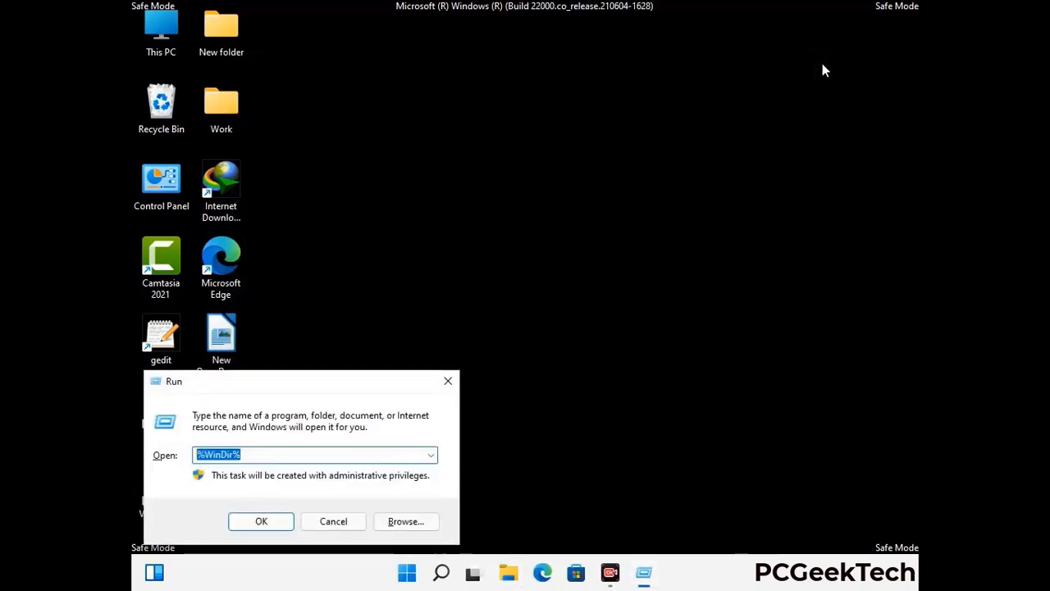
left_click_drag(348, 384, 598, 141)
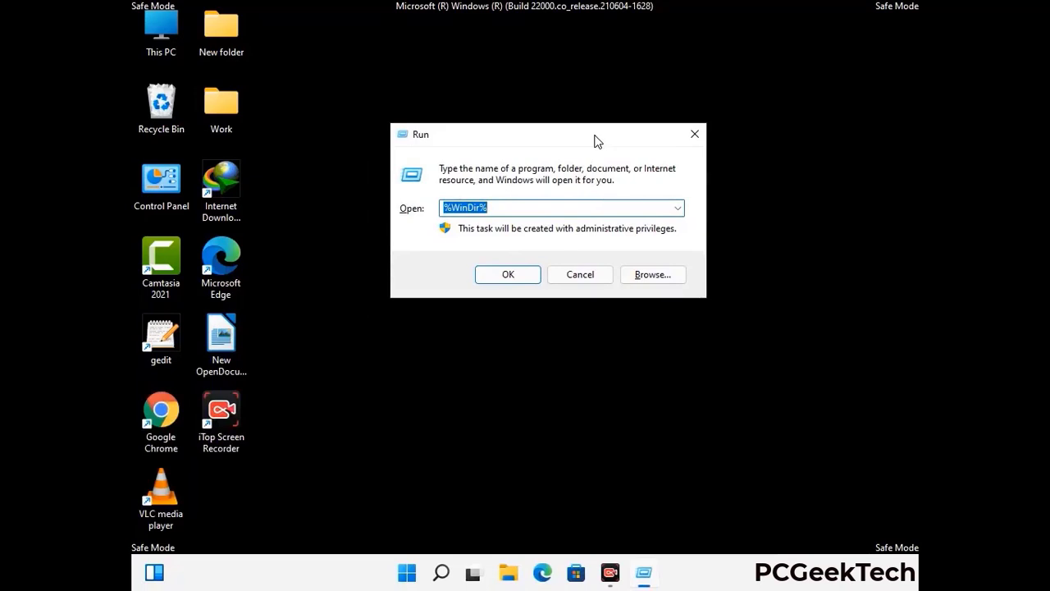
type("%temp")
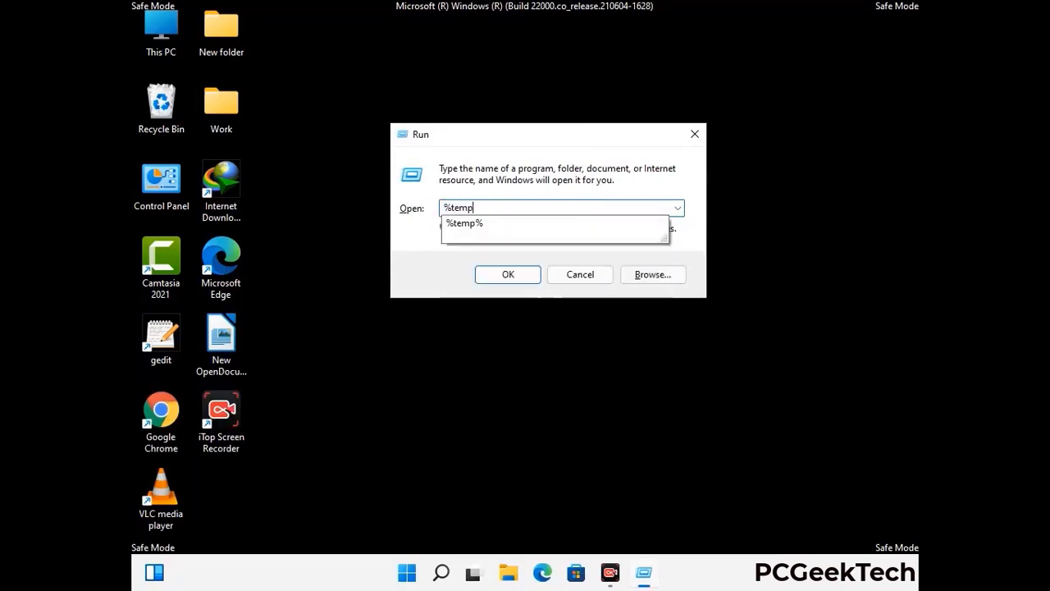
type("%")
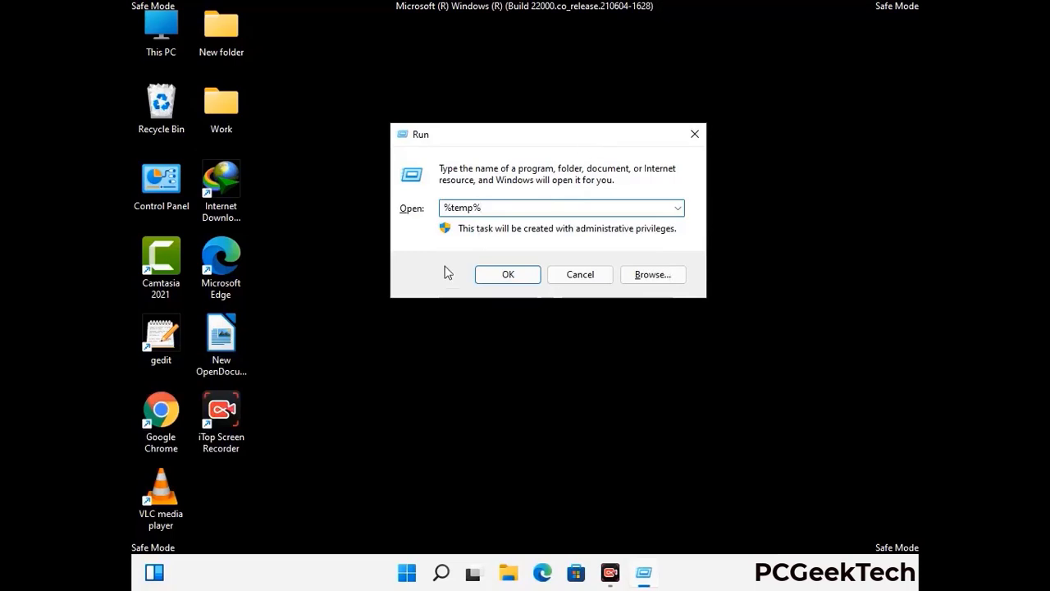
left_click(523, 274)
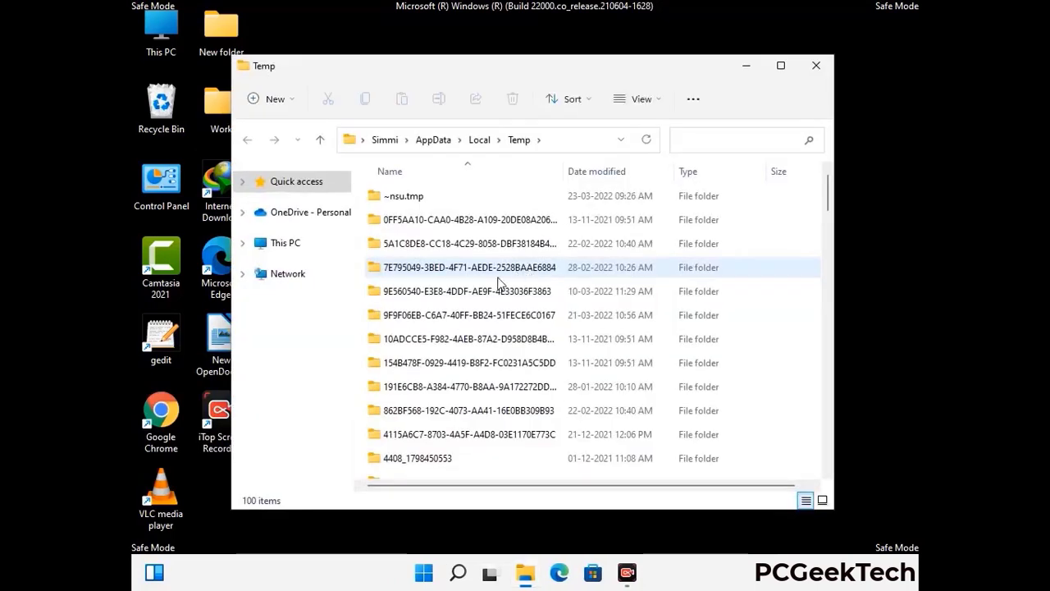
Step: Select all 100 Temp items, delete them, and close the window
left_click(476, 316)
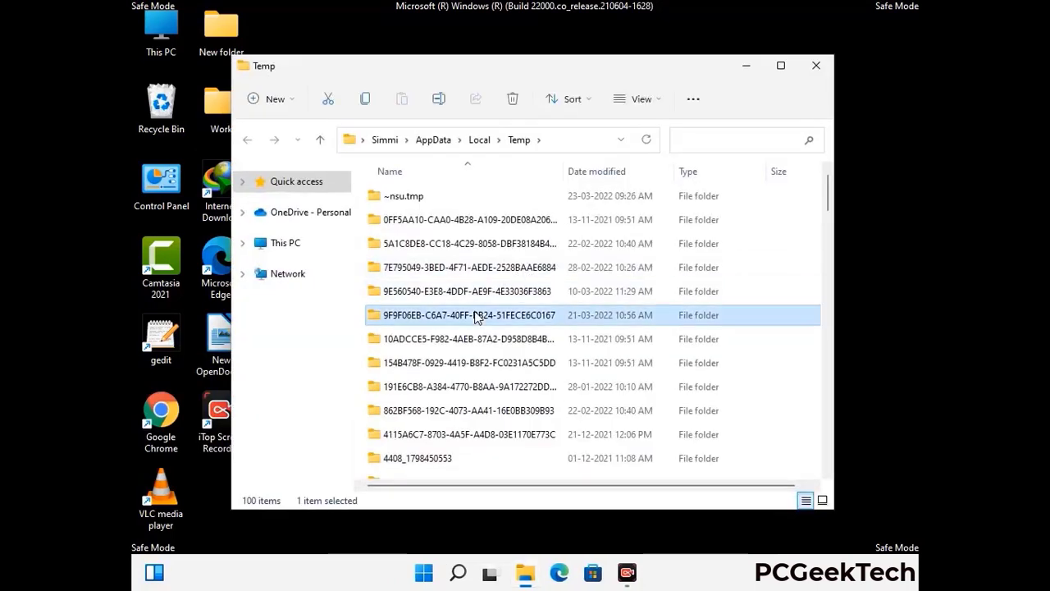
key("ctrl+a")
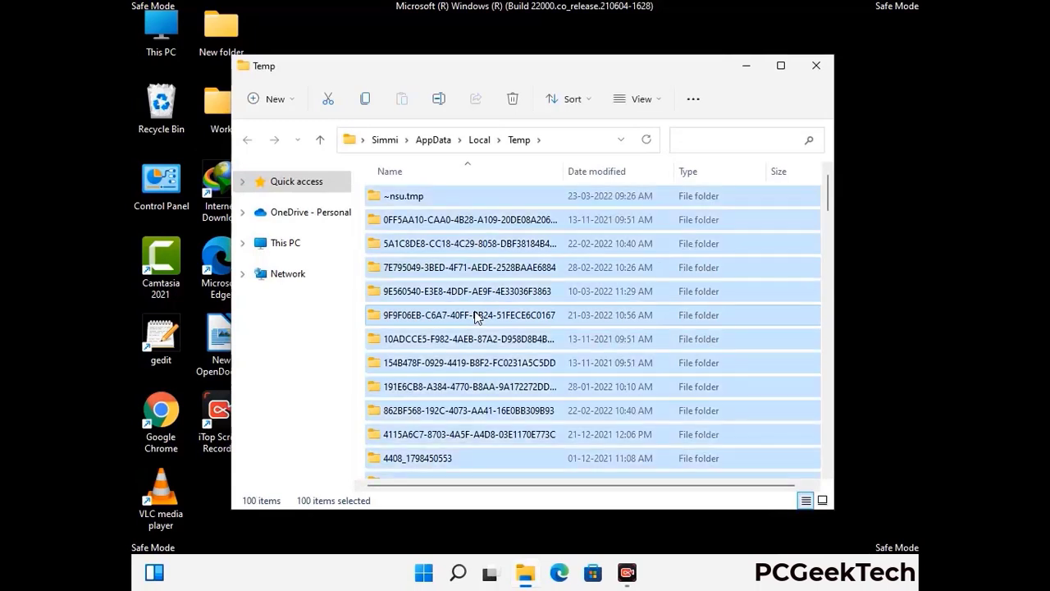
left_click(515, 99)
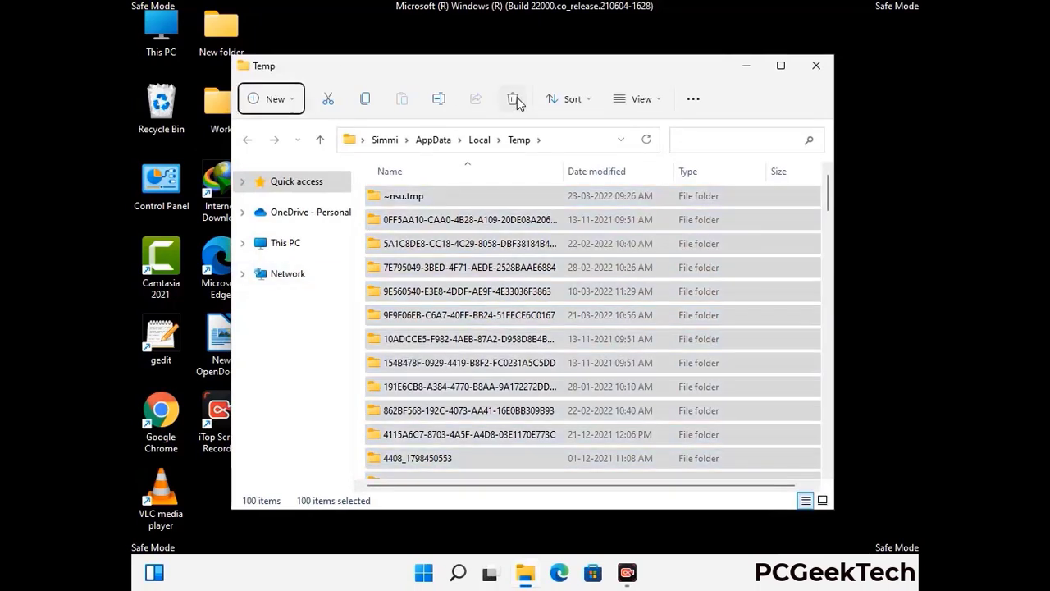
left_click(816, 65)
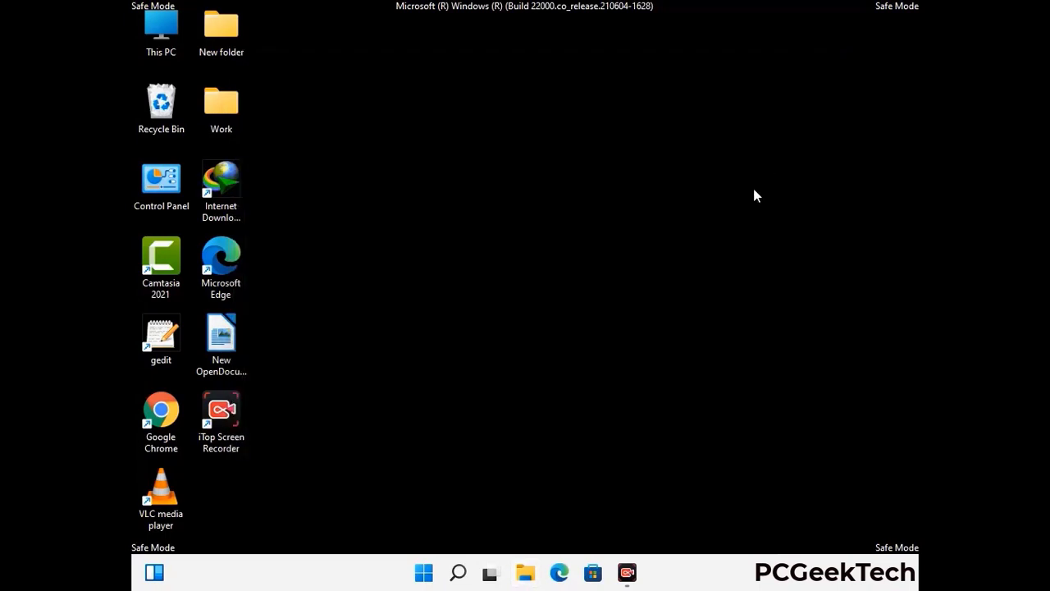
Step: Open C:\Windows\Temp by running temp from the Run dialog
key("super+r")
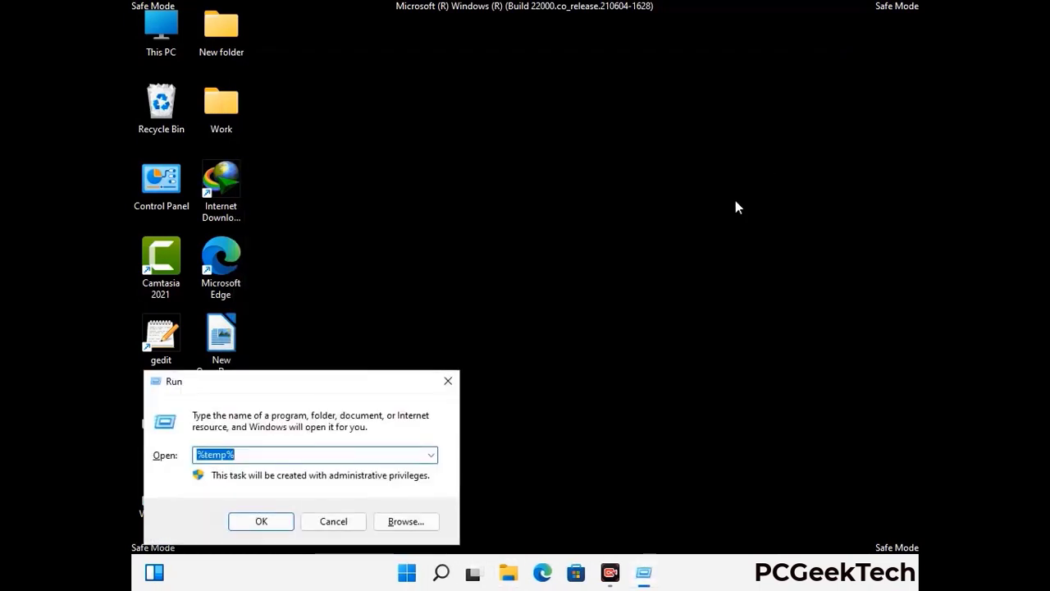
left_click_drag(366, 379, 599, 153)
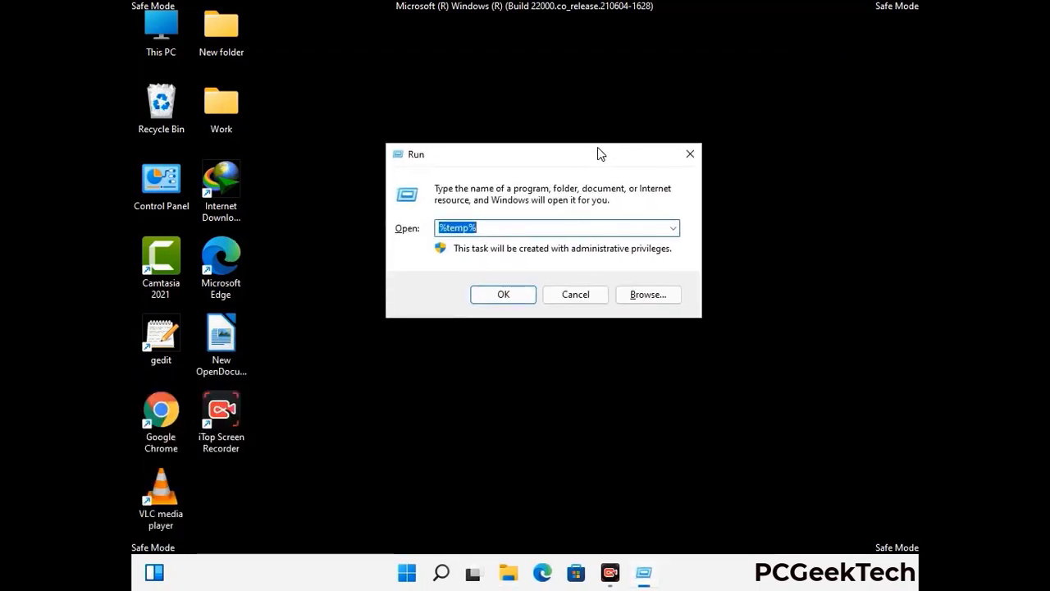
type("temp")
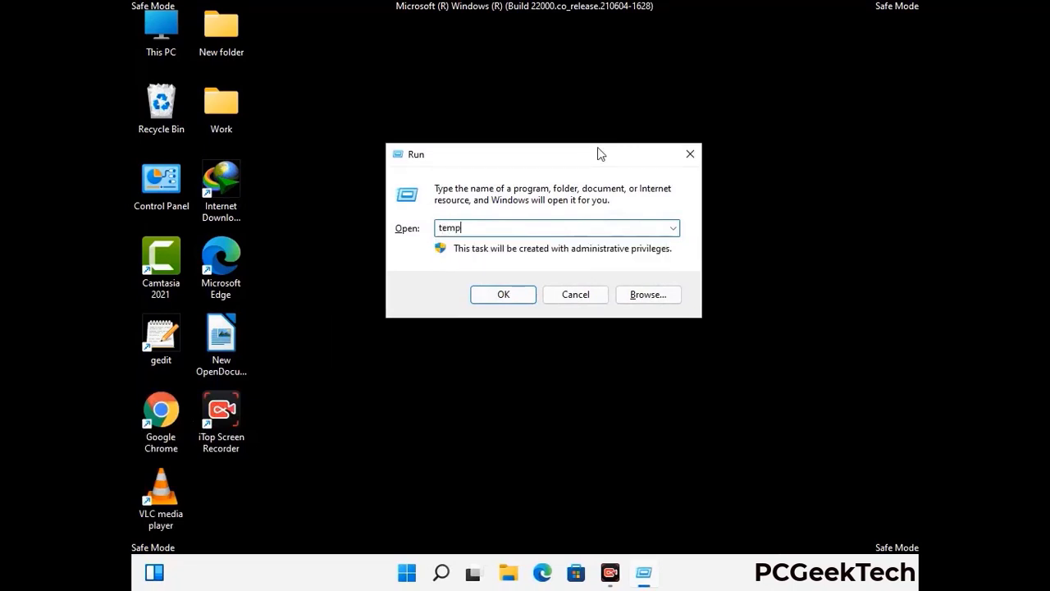
key("Return")
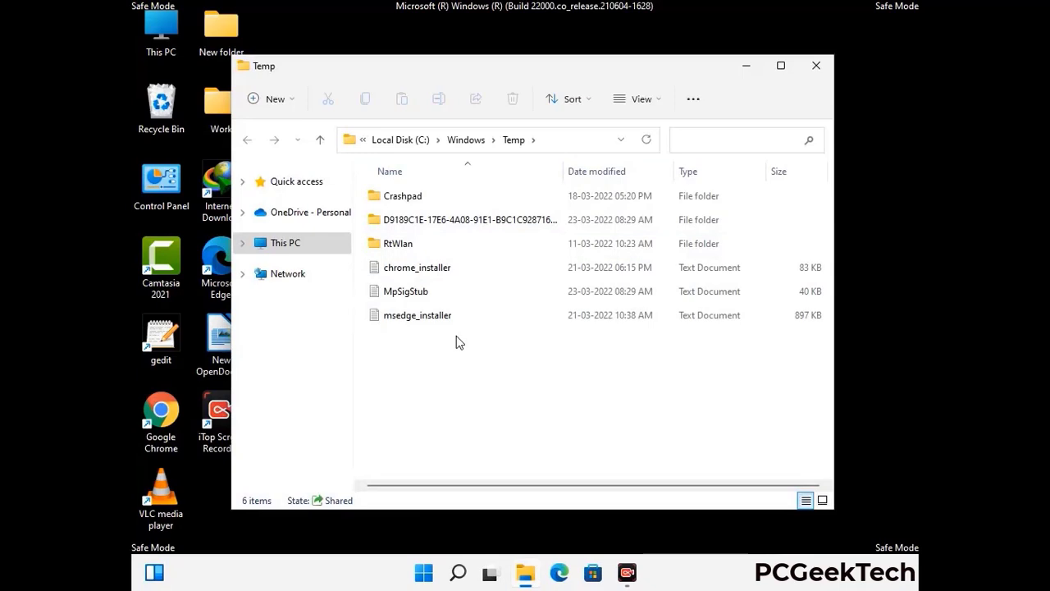
Step: Delete all six items in Windows Temp and close the window
key("ctrl+a")
left_click(512, 99)
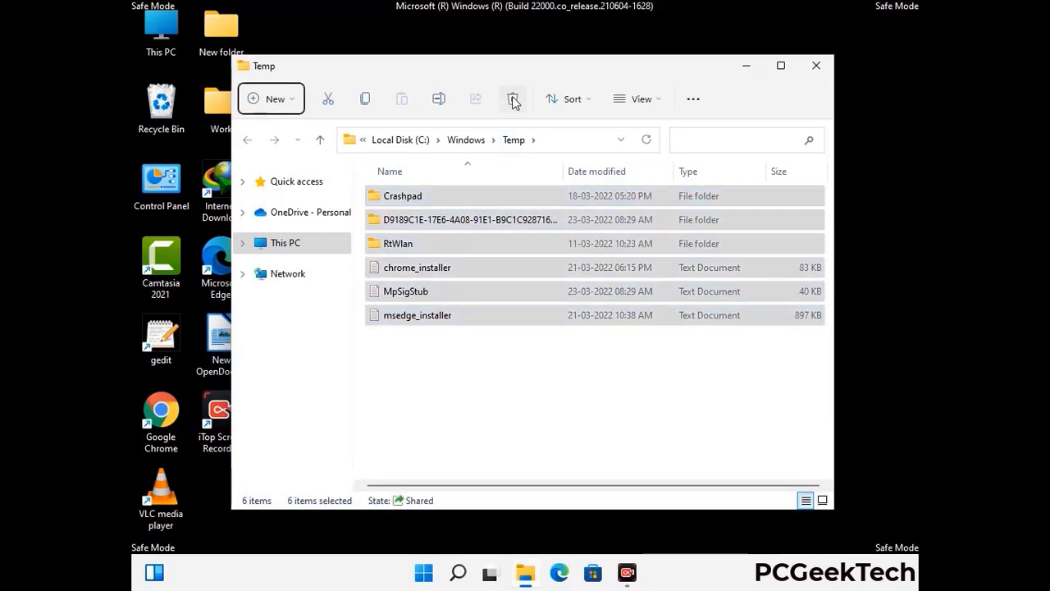
left_click(818, 67)
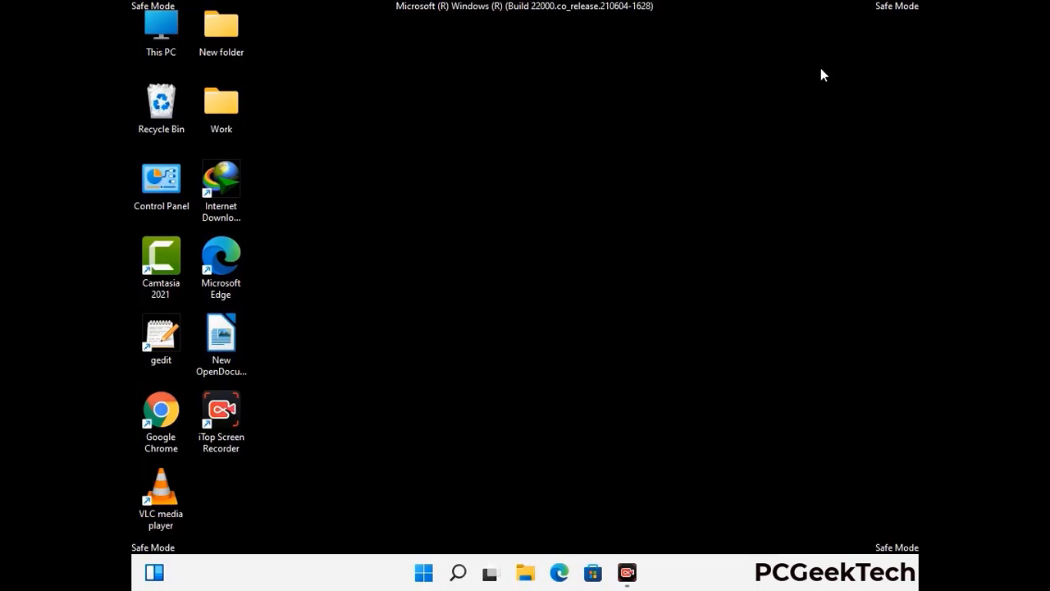
Step: Launch Registry Editor by running regedit from the Run prompt
key("super+r")
left_click_drag(322, 383, 545, 127)
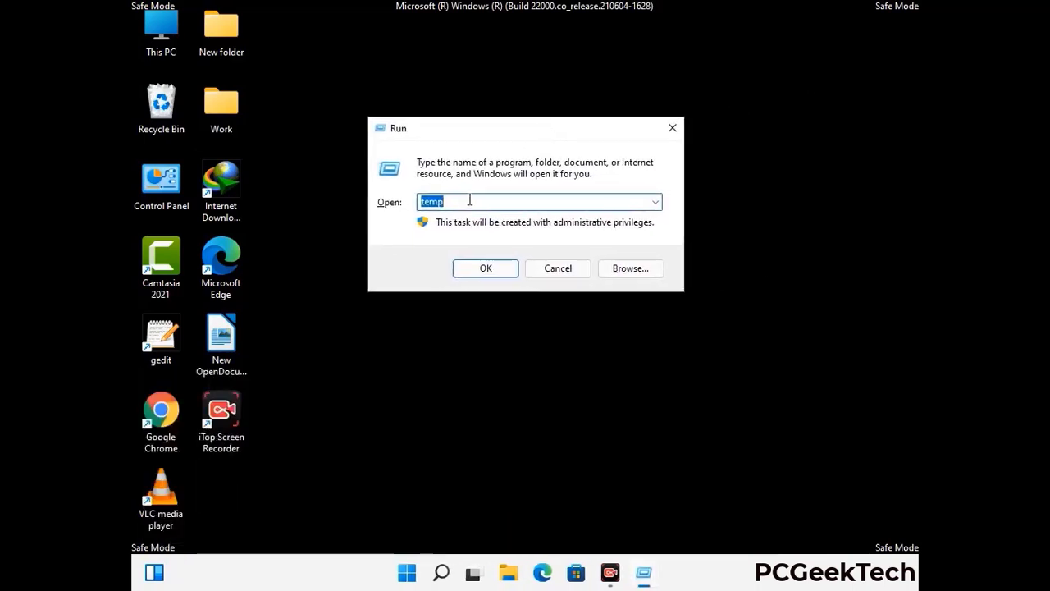
type("regedit")
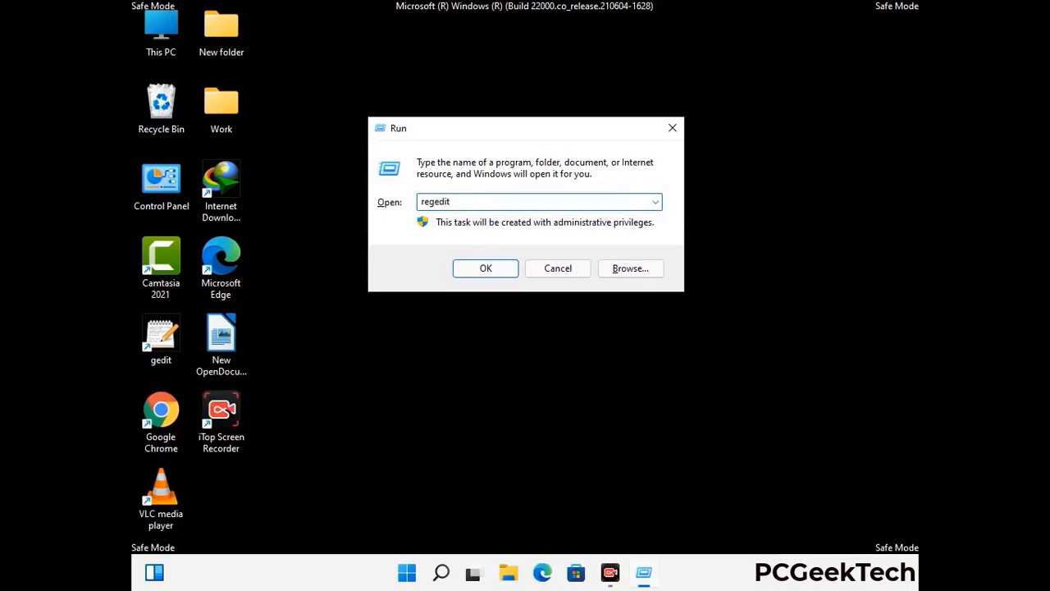
key("Return")
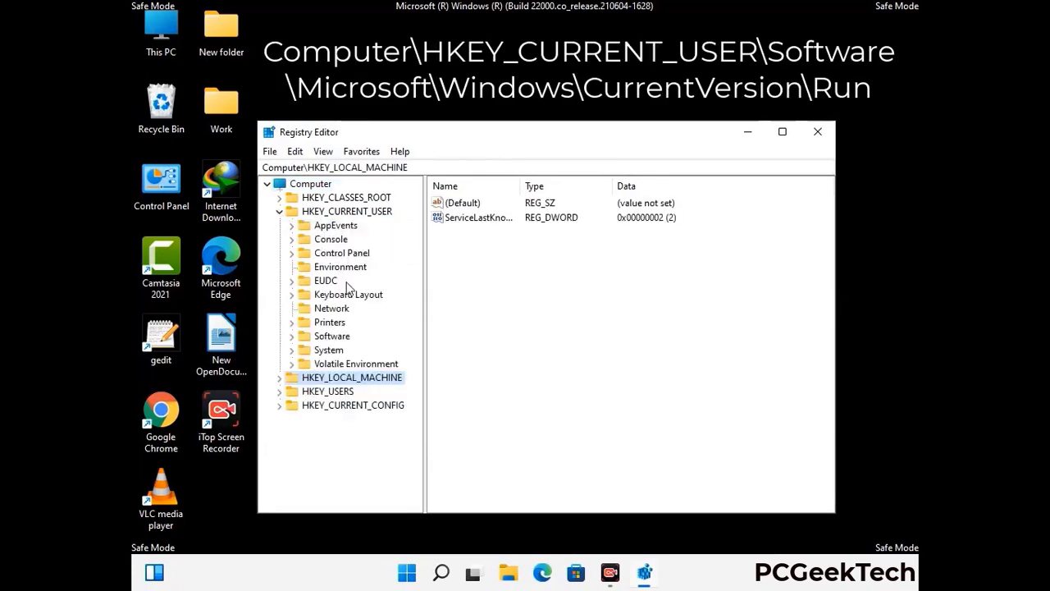
Step: Expand HKEY_CURRENT_USER\Software\Microsoft in the registry tree
left_click(330, 339)
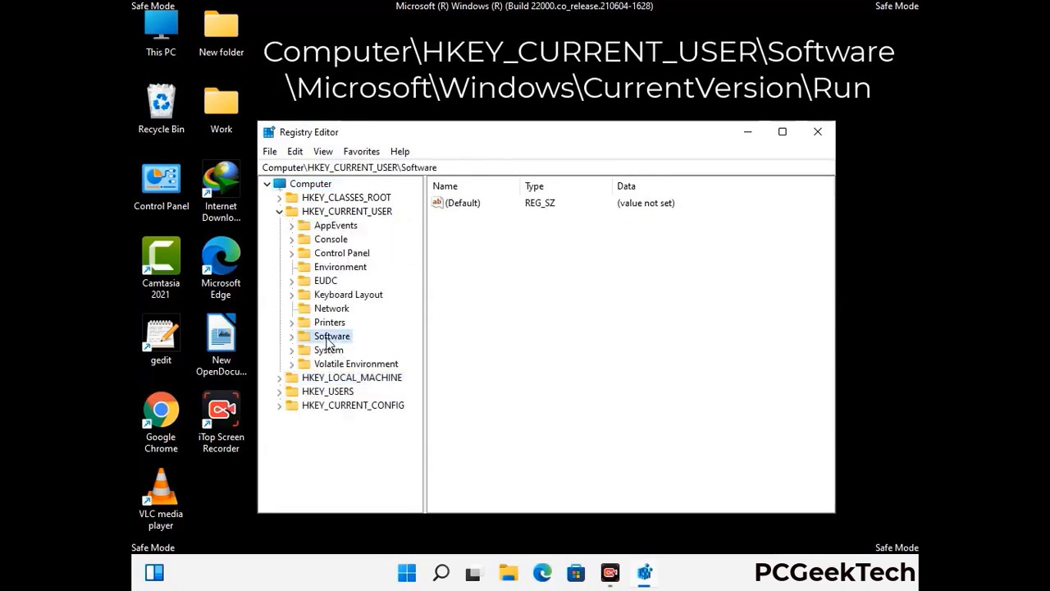
left_click(292, 338)
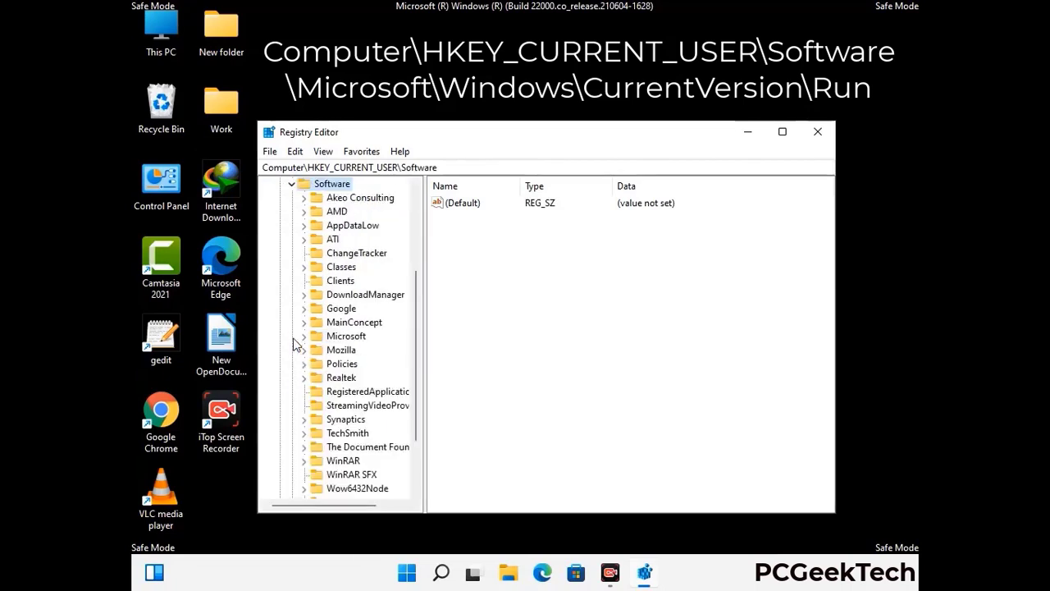
double_click(343, 337)
scroll(380, 358, "down", 2)
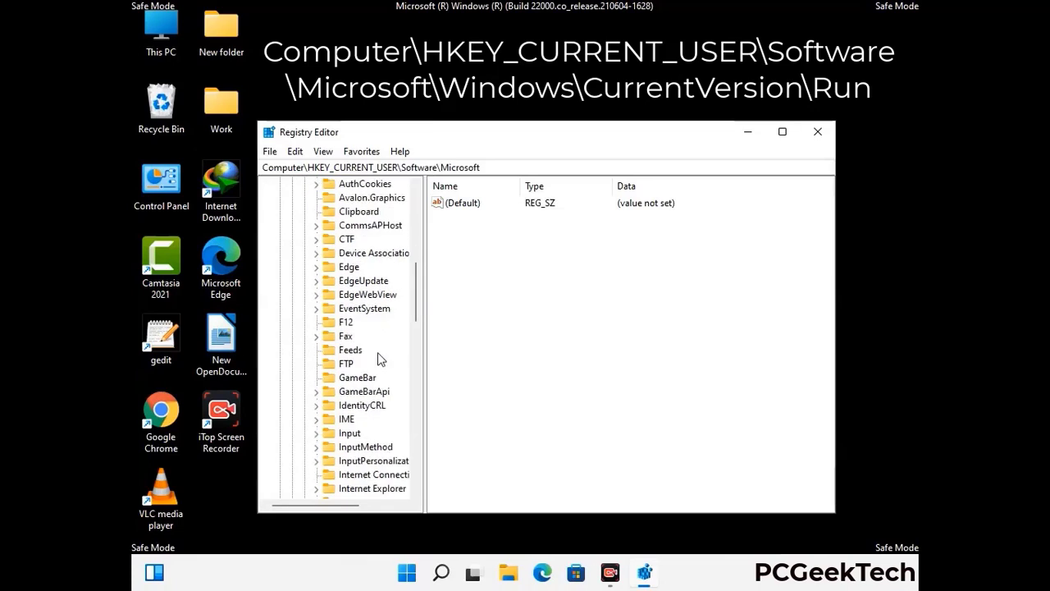
scroll(380, 358, "down", 2)
scroll(380, 359, "down", 1)
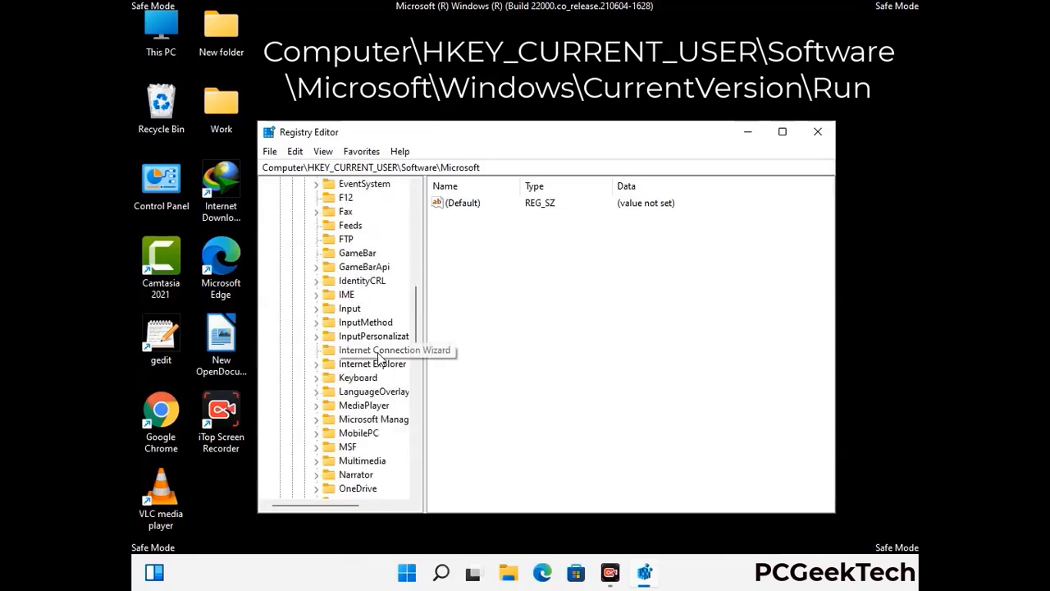
scroll(380, 359, "down", 2)
scroll(380, 358, "down", 7)
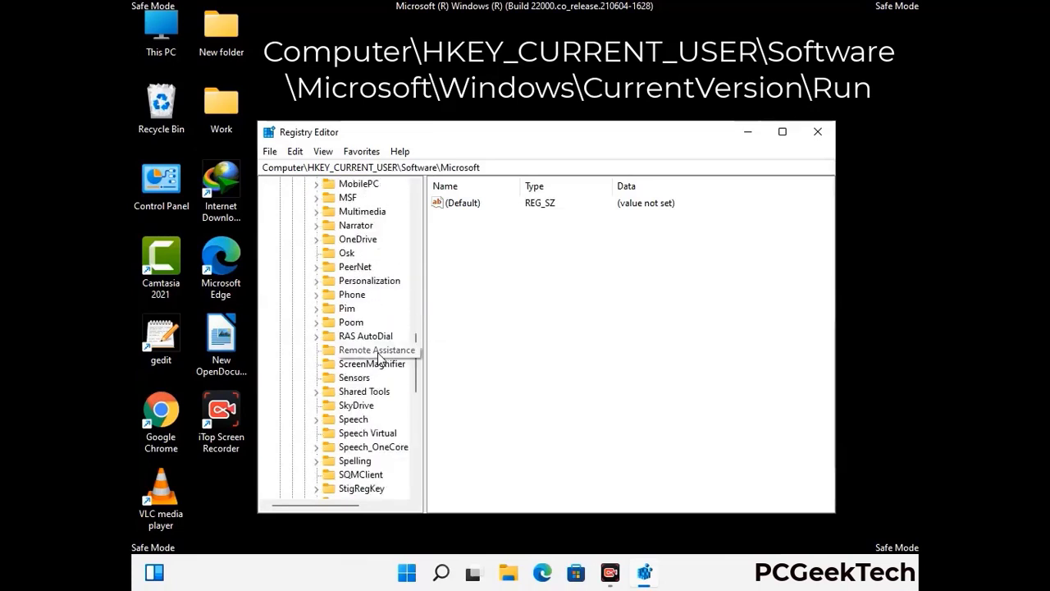
scroll(380, 358, "down", 2)
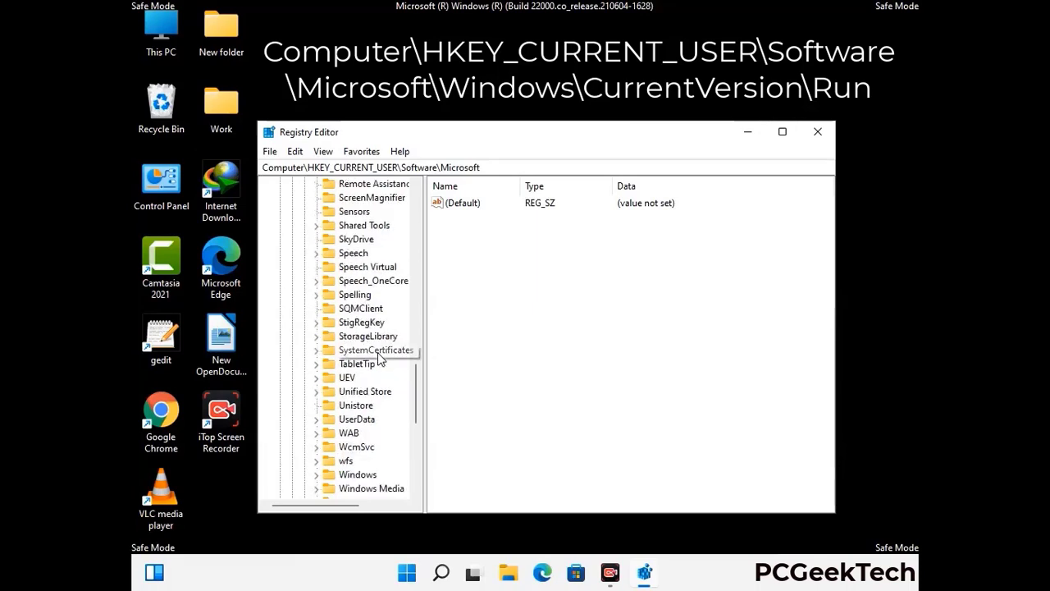
scroll(380, 359, "down", 1)
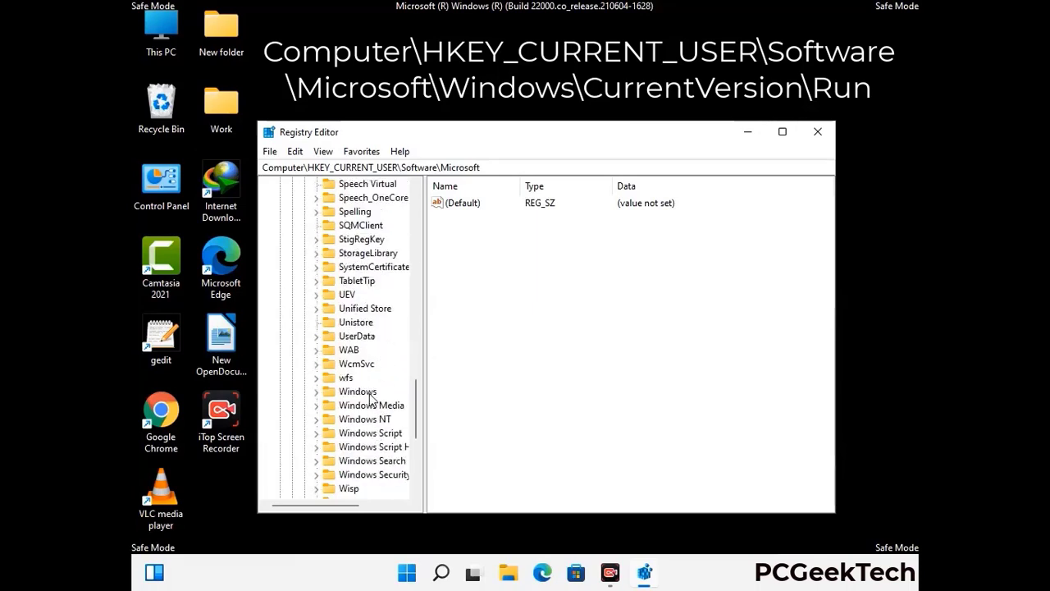
Step: Expand Windows > CurrentVersion to reveal its subkeys, including Run
double_click(380, 391)
double_click(381, 382)
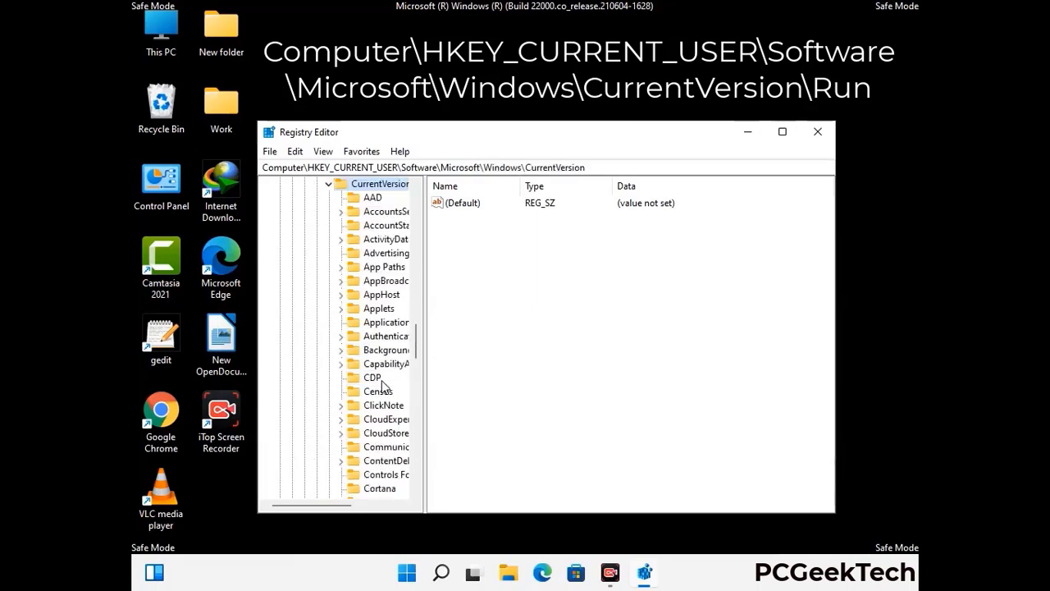
scroll(375, 358, "down", 5)
scroll(375, 358, "down", 3)
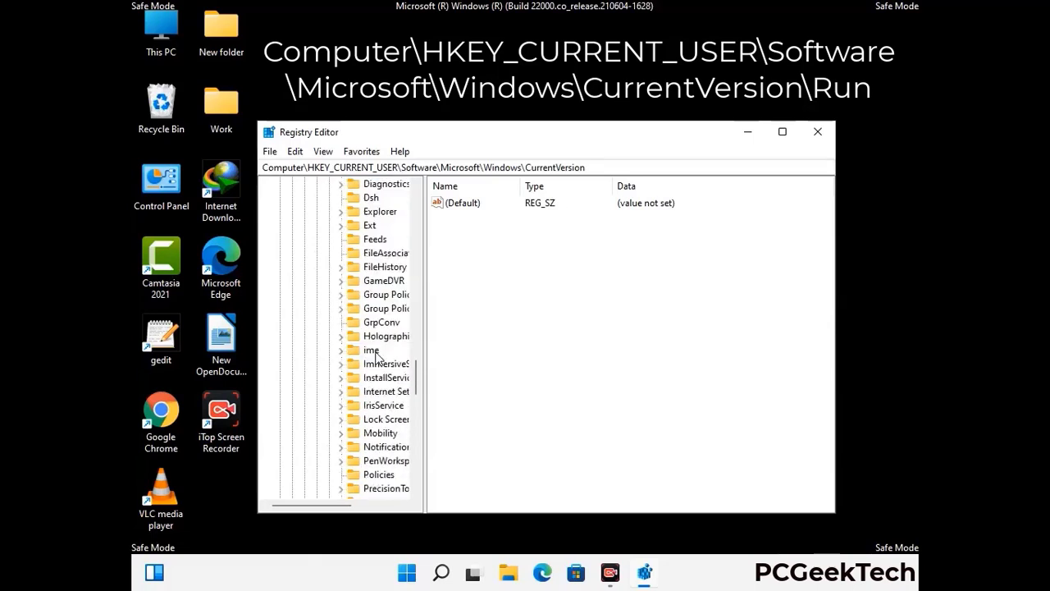
scroll(376, 358, "down", 4)
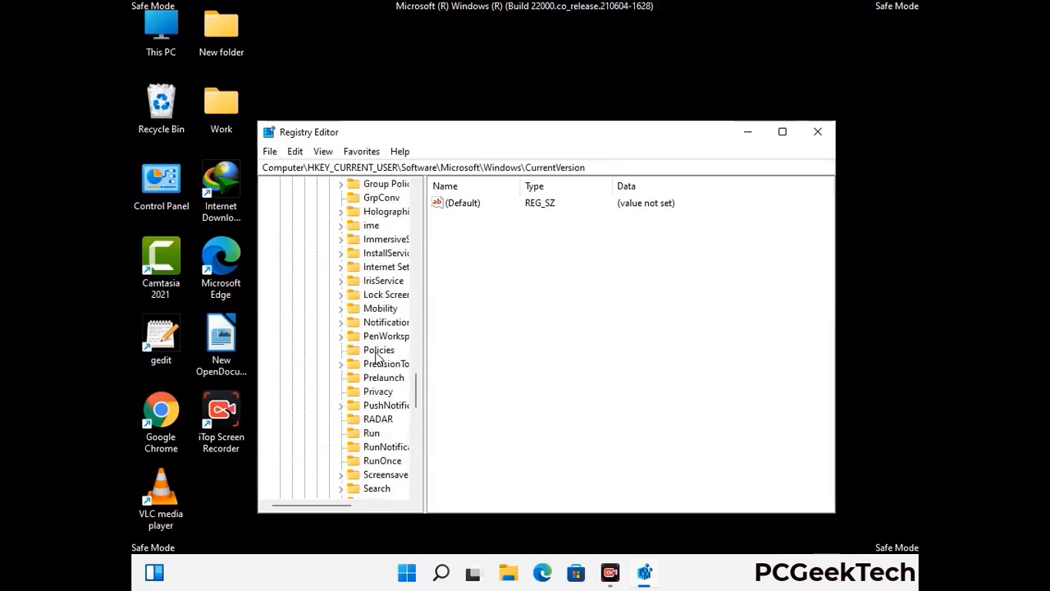
Step: Delete the ScreenRec value from the Run key, keeping IDMan, OneDrive and the Edge entry
left_click(371, 391)
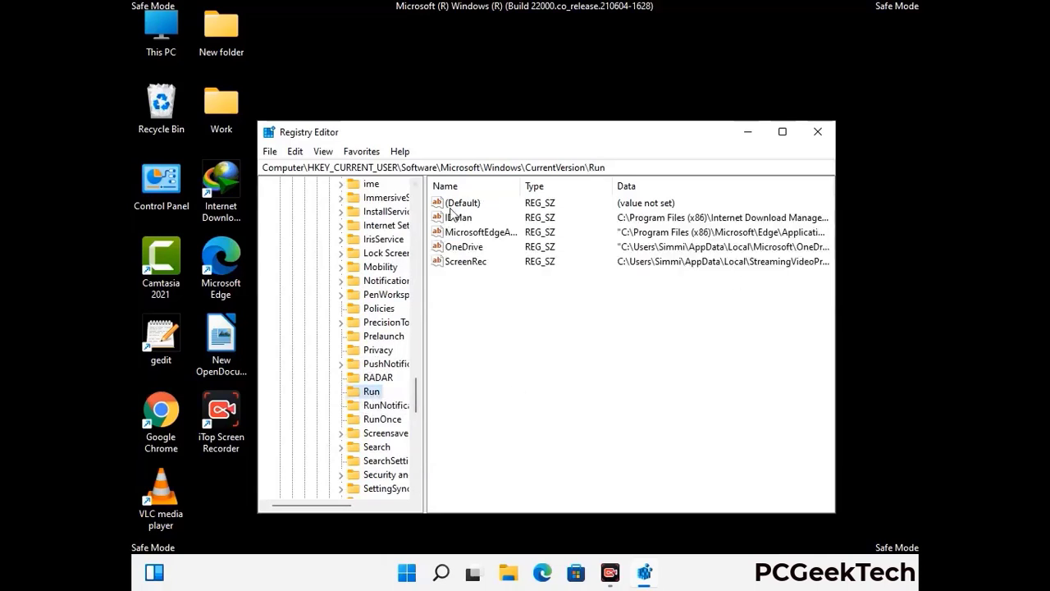
left_click(463, 263)
left_click(464, 263, "ctrl")
left_click(474, 264)
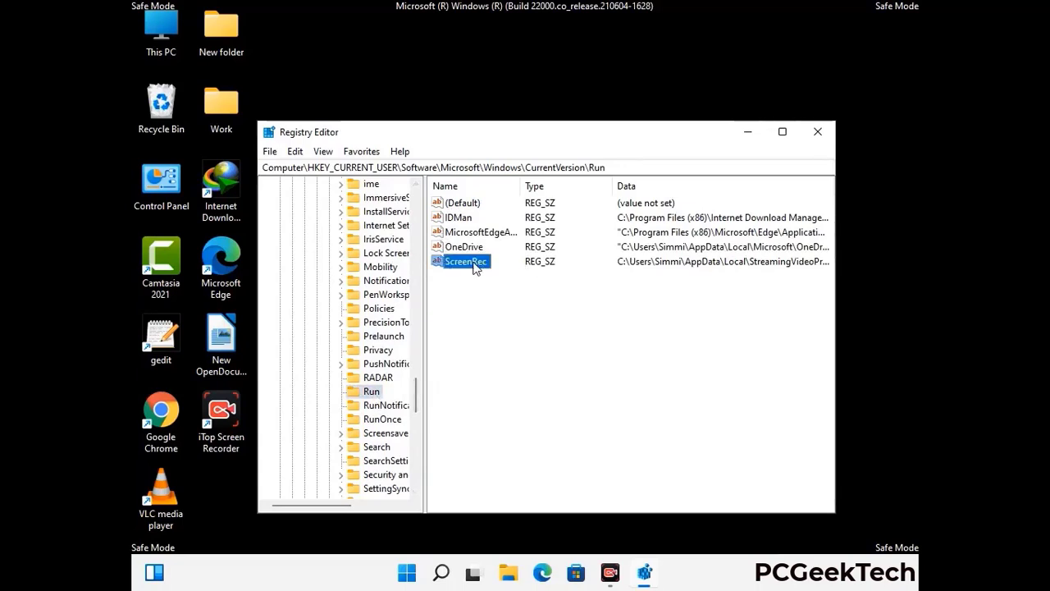
right_click(474, 266)
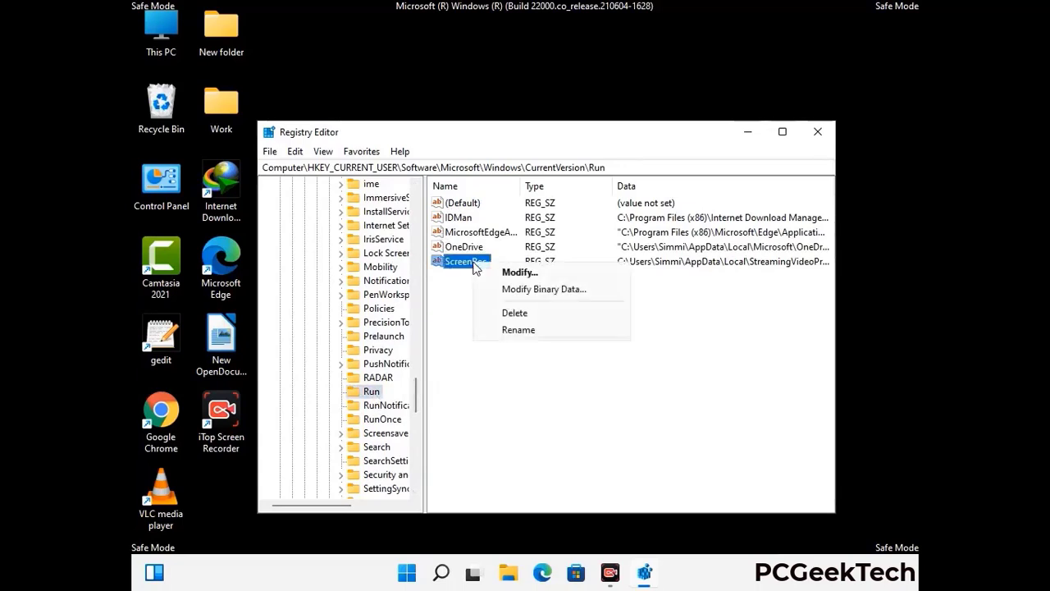
left_click(503, 311)
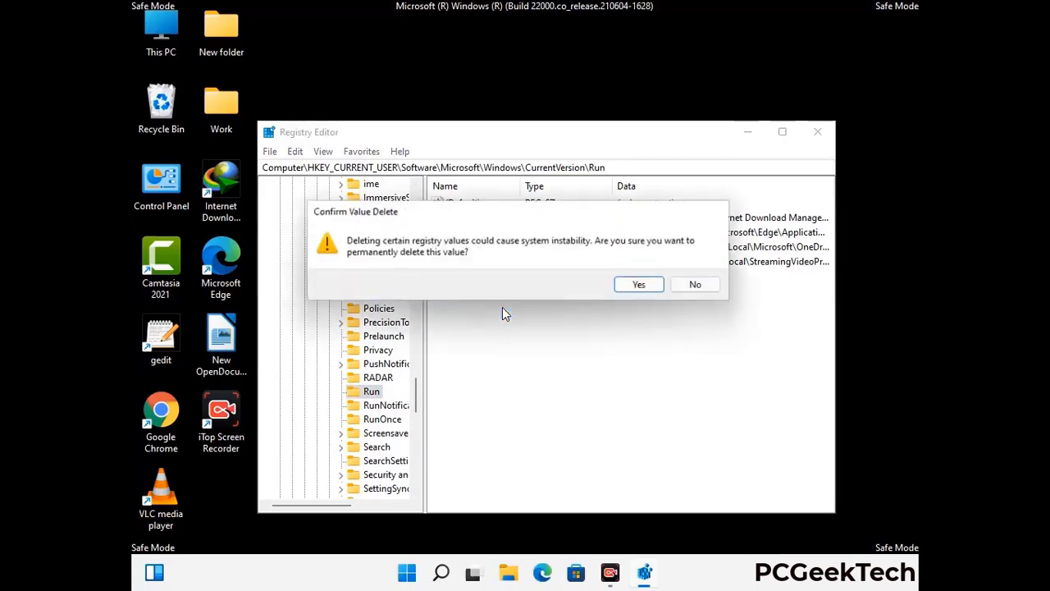
left_click(642, 286)
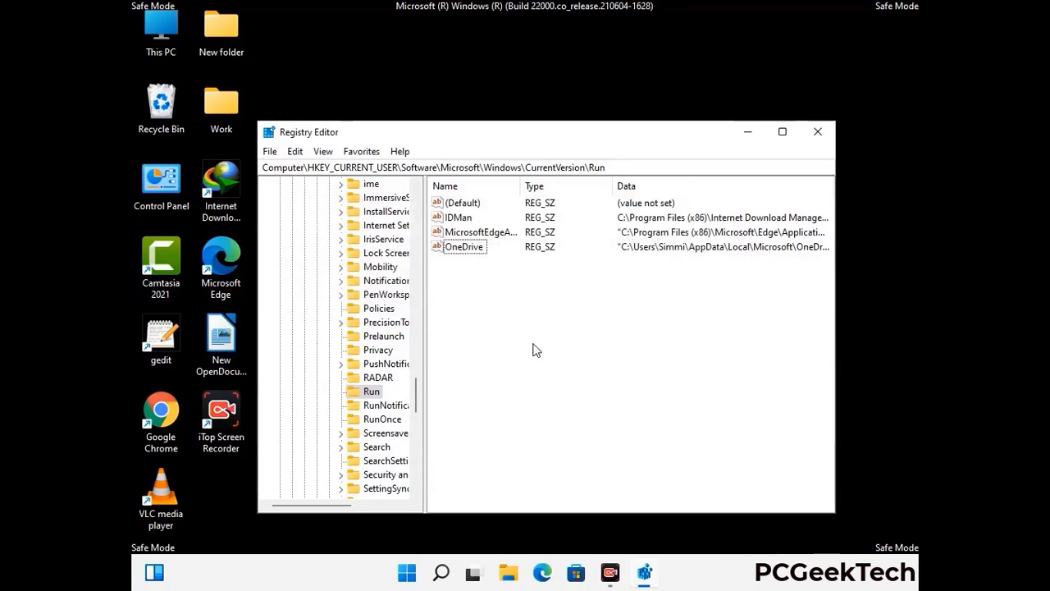
Step: Search the registry for 'Virus Name', cancel the search, then close Registry Editor
key("ctrl+f")
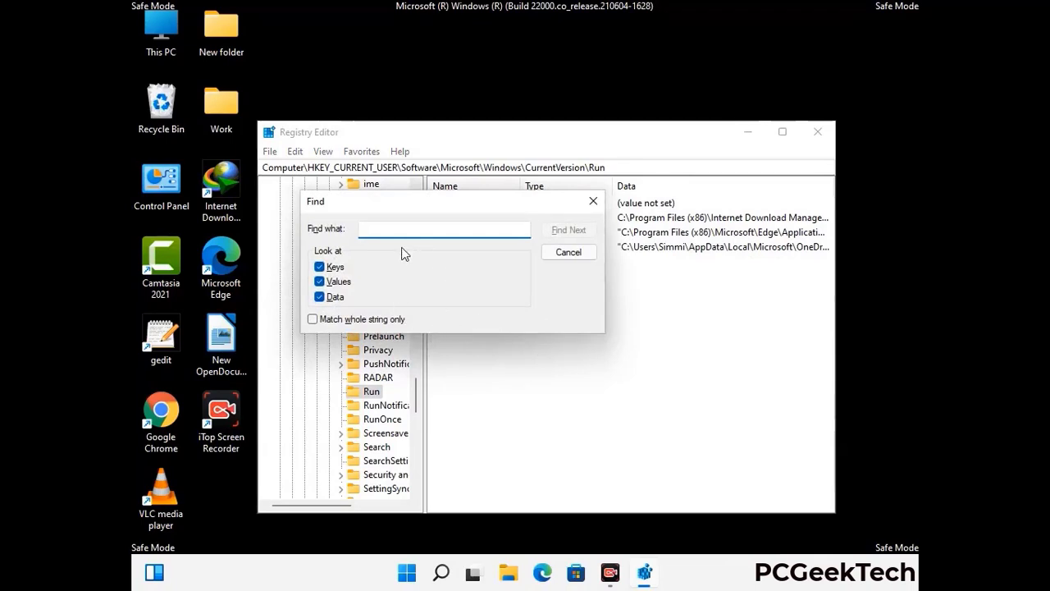
type("Virus Nam")
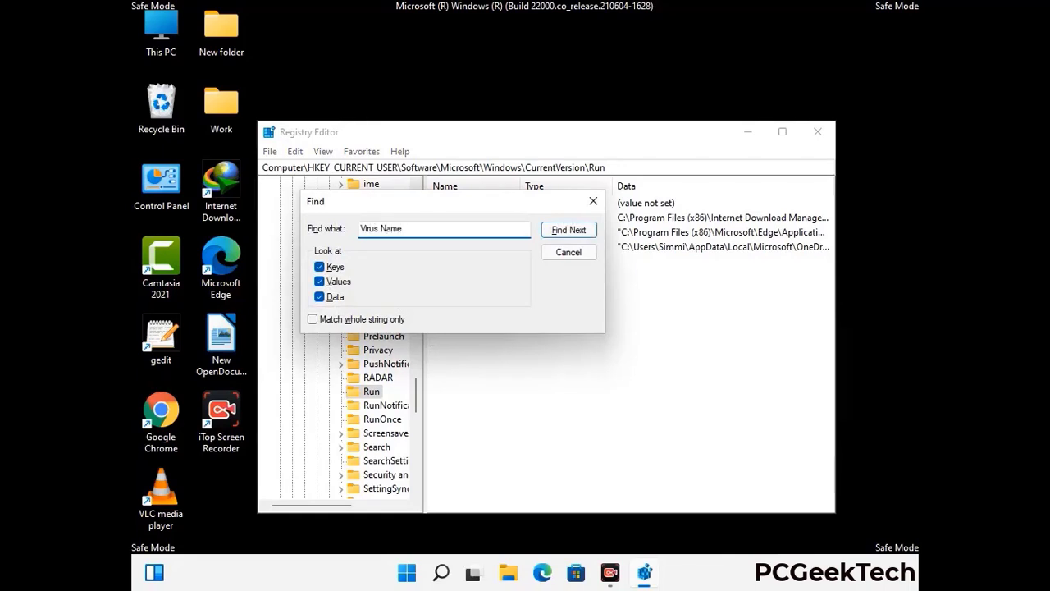
type("e")
left_click(558, 234)
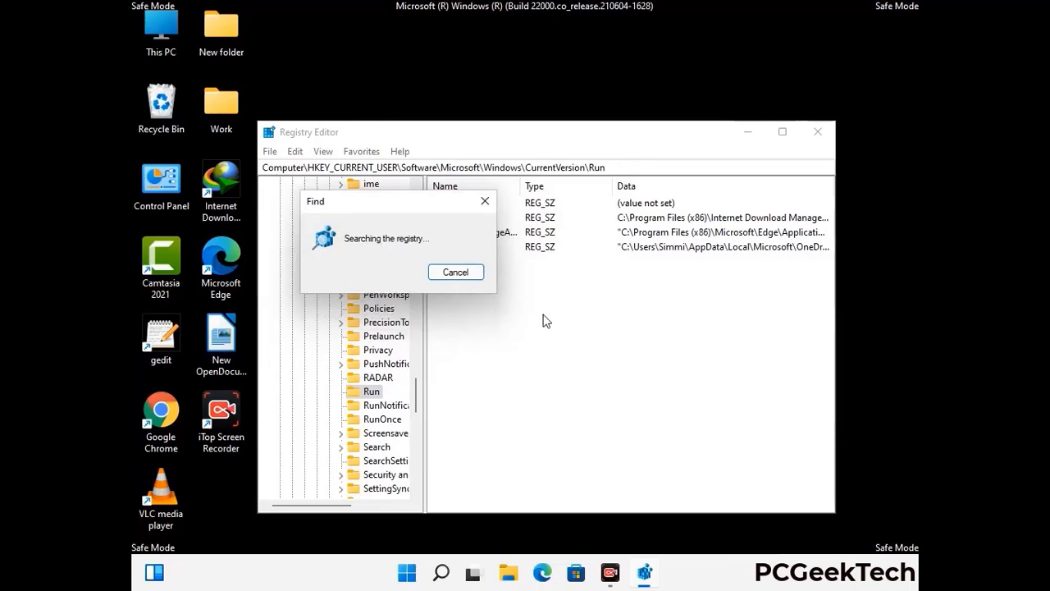
left_click(490, 205)
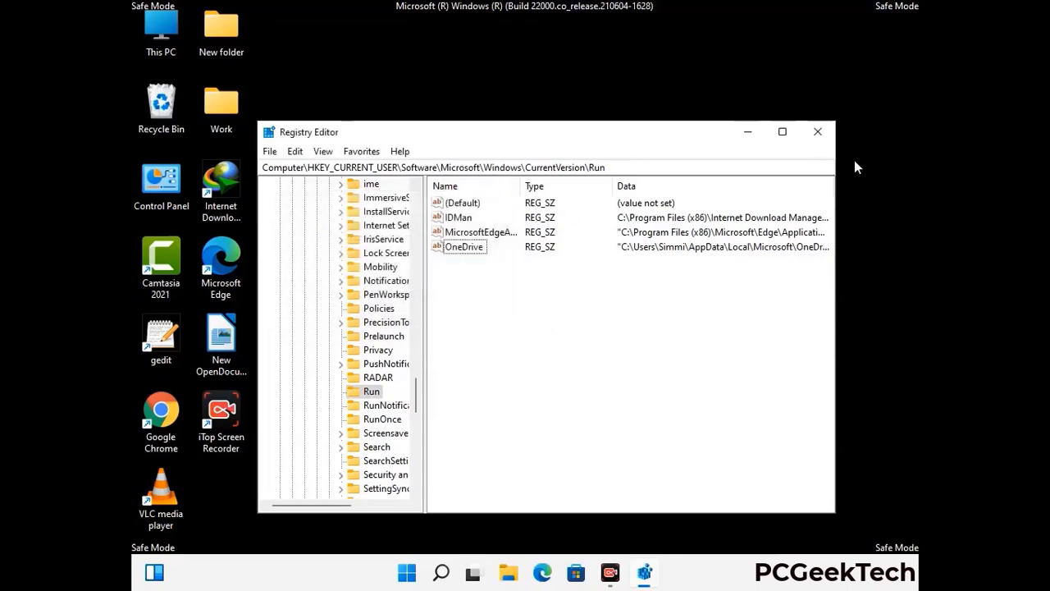
left_click(818, 132)
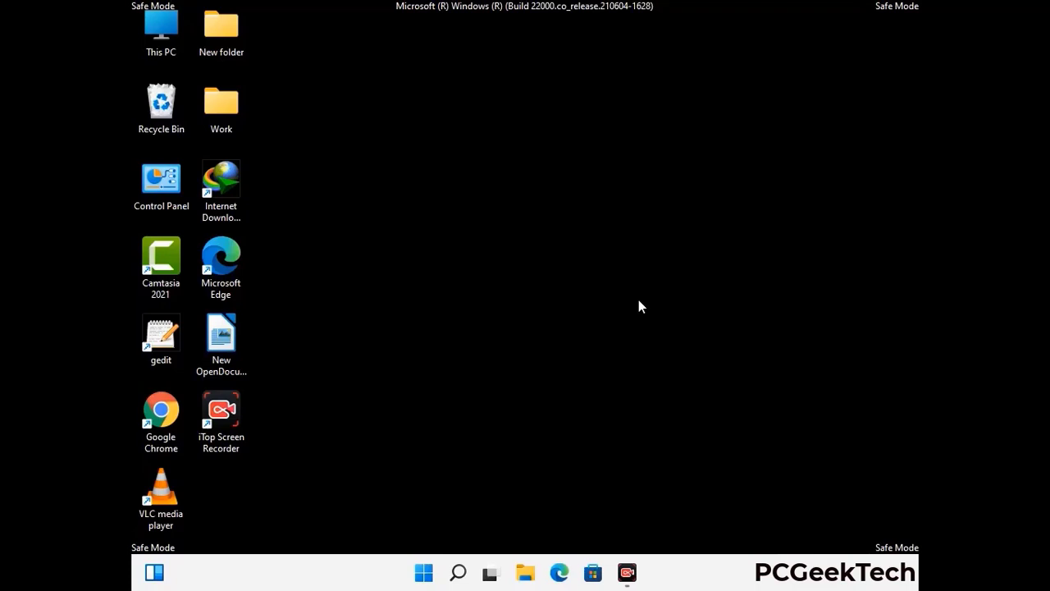
Step: Launch System Configuration by running msconfig
key("super+r")
left_click_drag(304, 378, 539, 163)
type("ms")
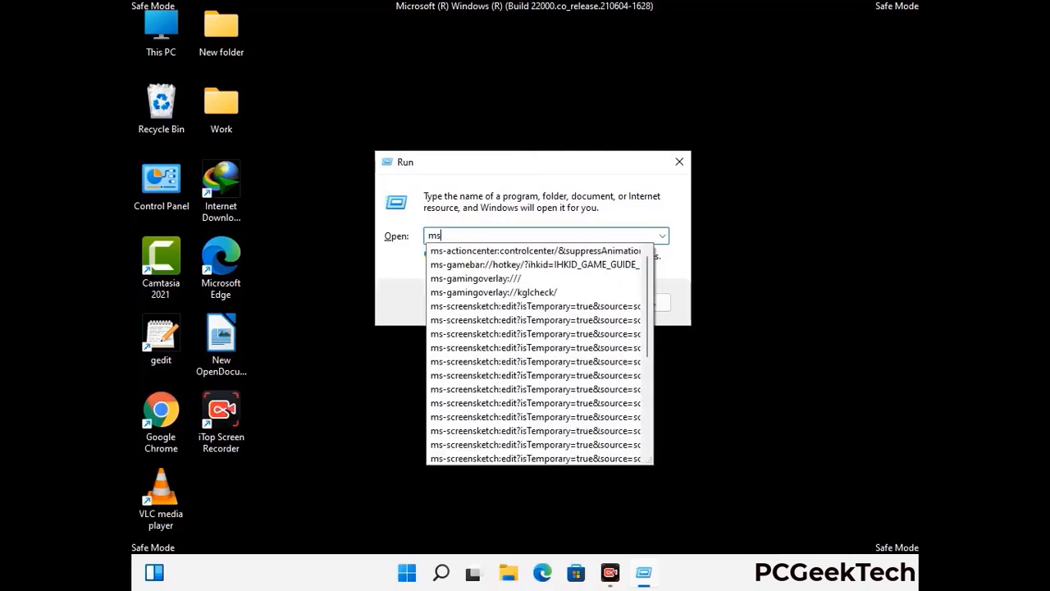
type("config")
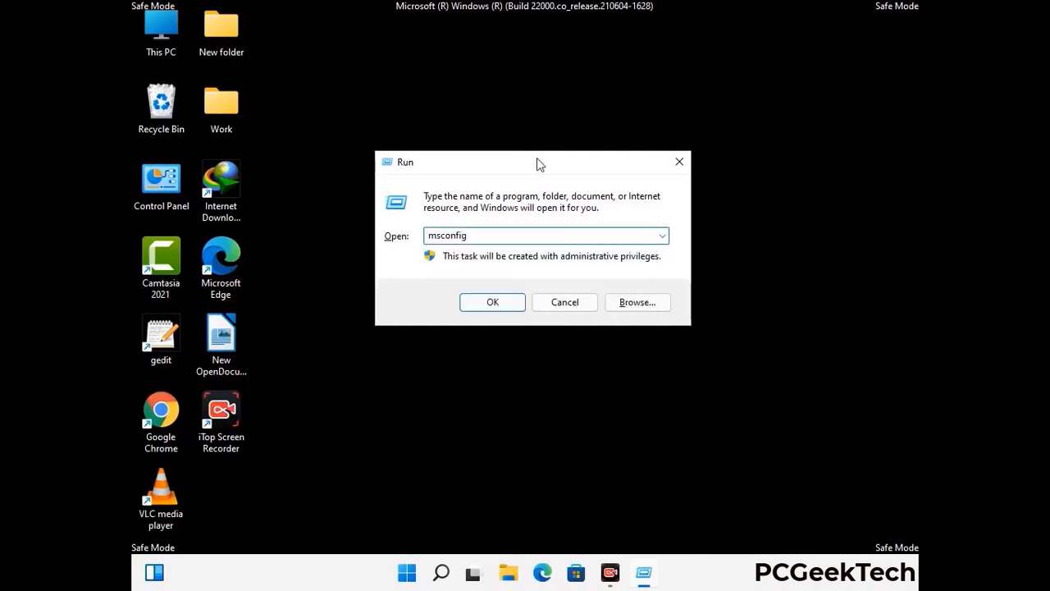
left_click(486, 301)
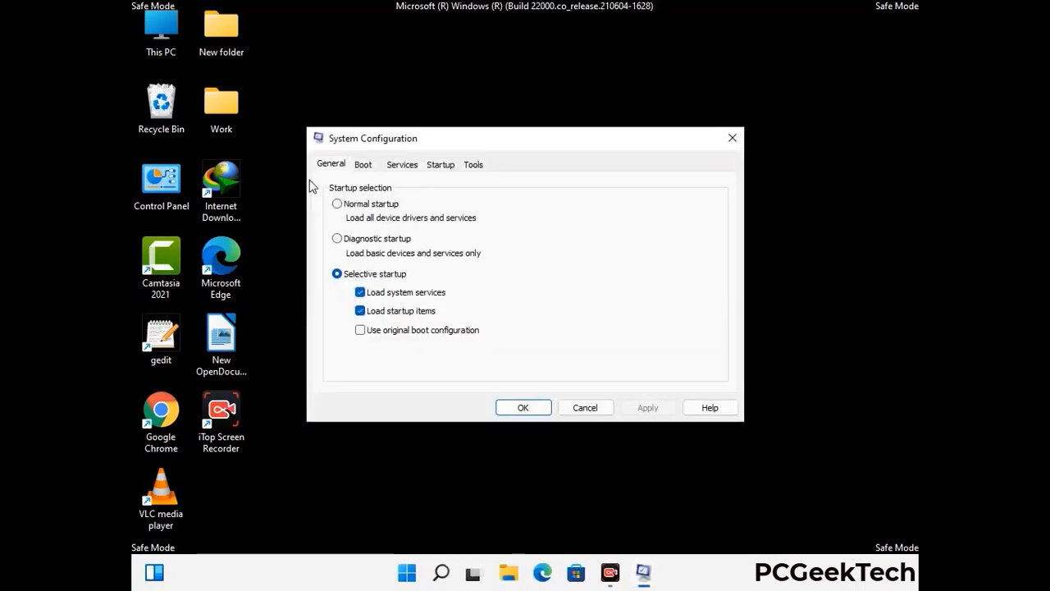
Step: Uncheck Safe boot in the Boot settings and apply the change
left_click(363, 164)
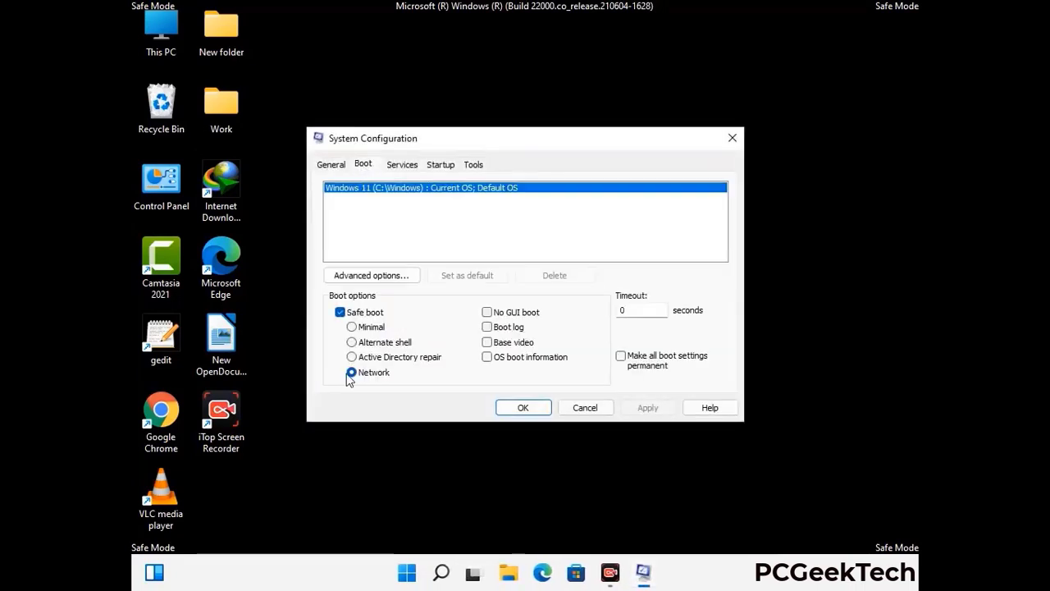
left_click(340, 312)
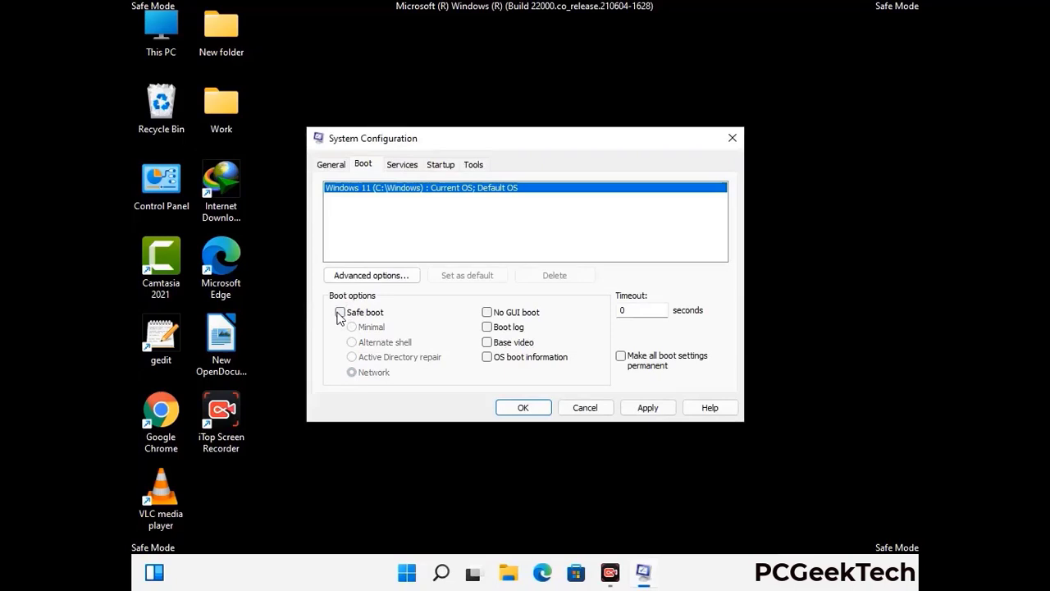
left_click(644, 412)
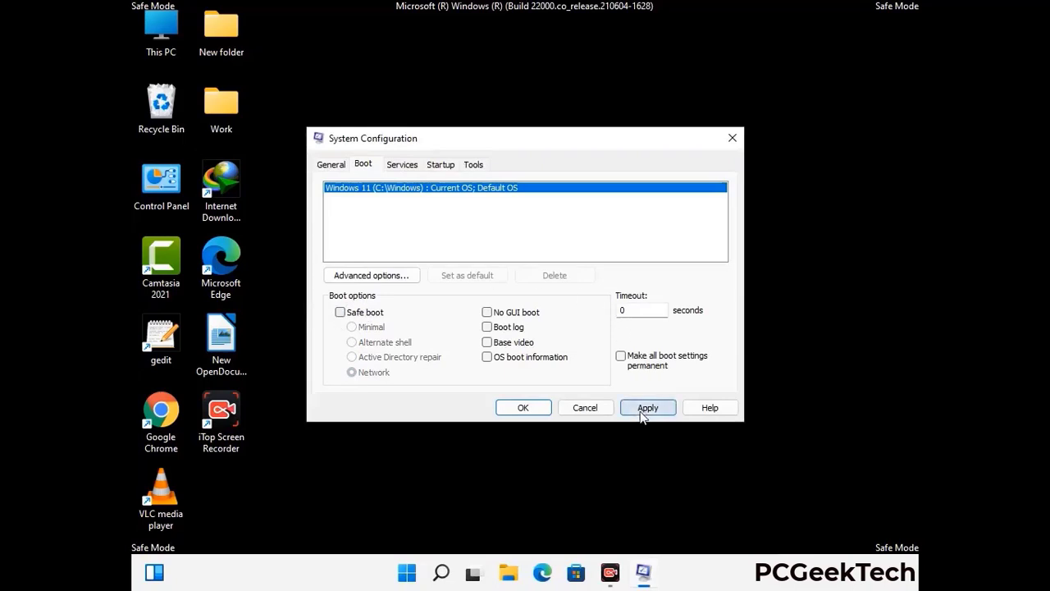